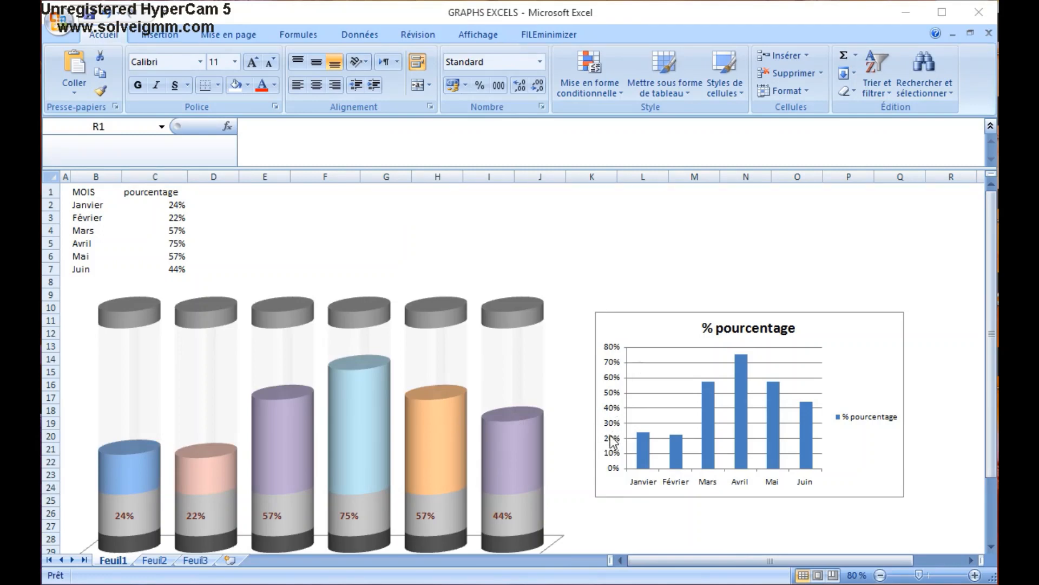
Delete the % pourcentage column chart and the large cylinder chart from the Feuil1 sheet.
left_click(603, 502)
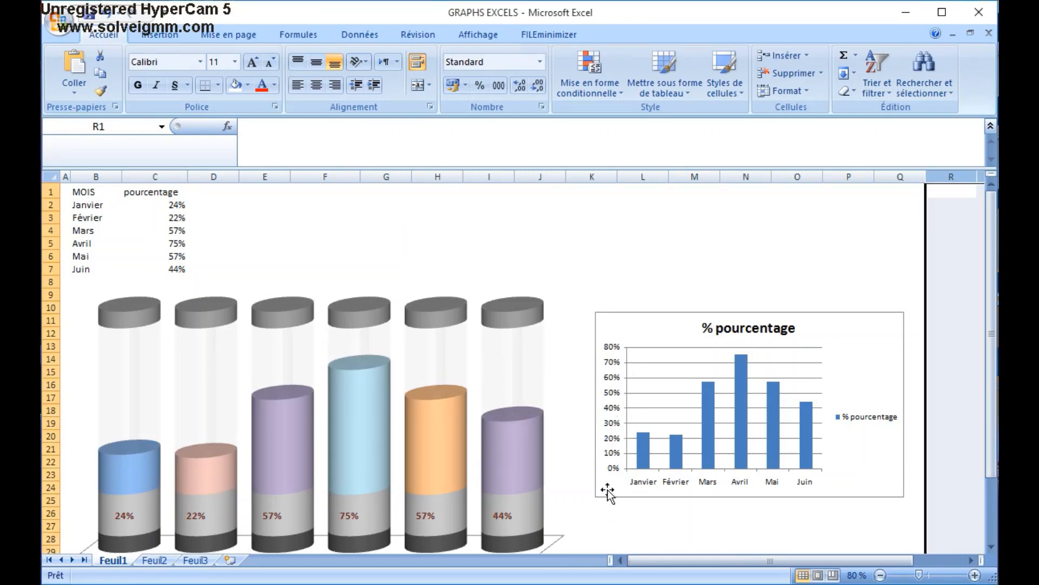
left_click(621, 496)
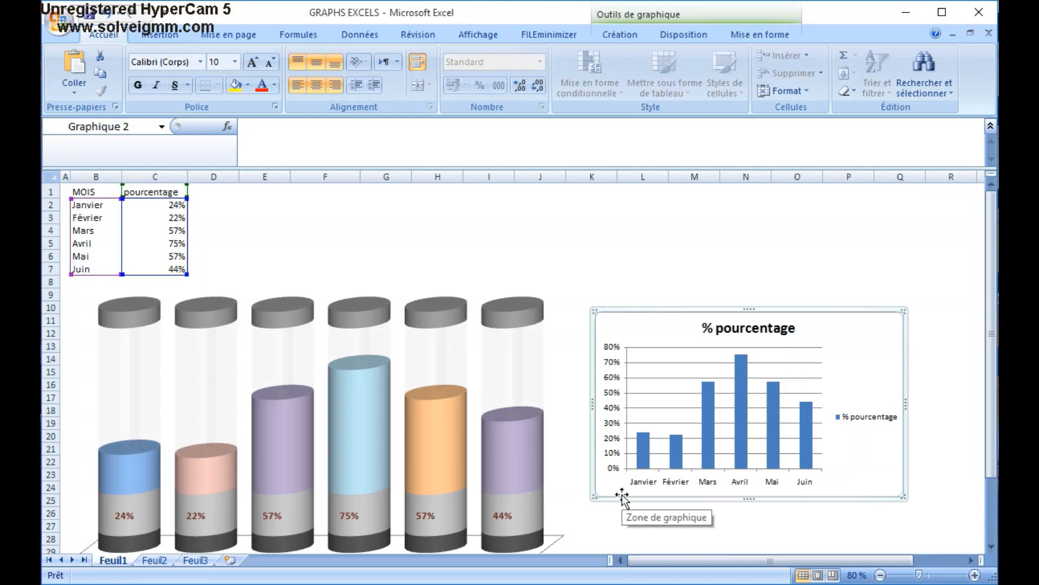
key("Delete")
left_click(444, 375)
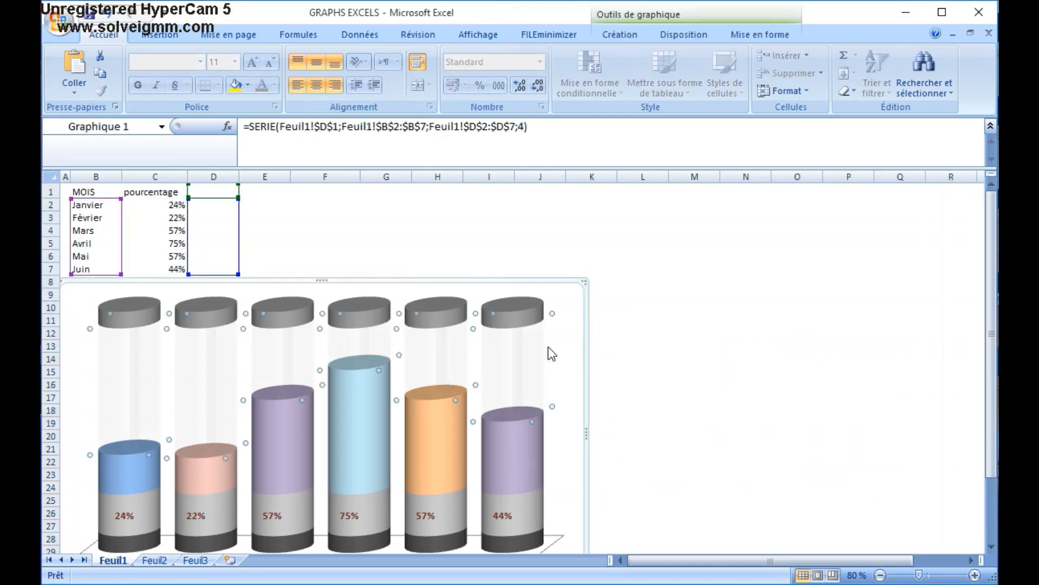
left_click(587, 332)
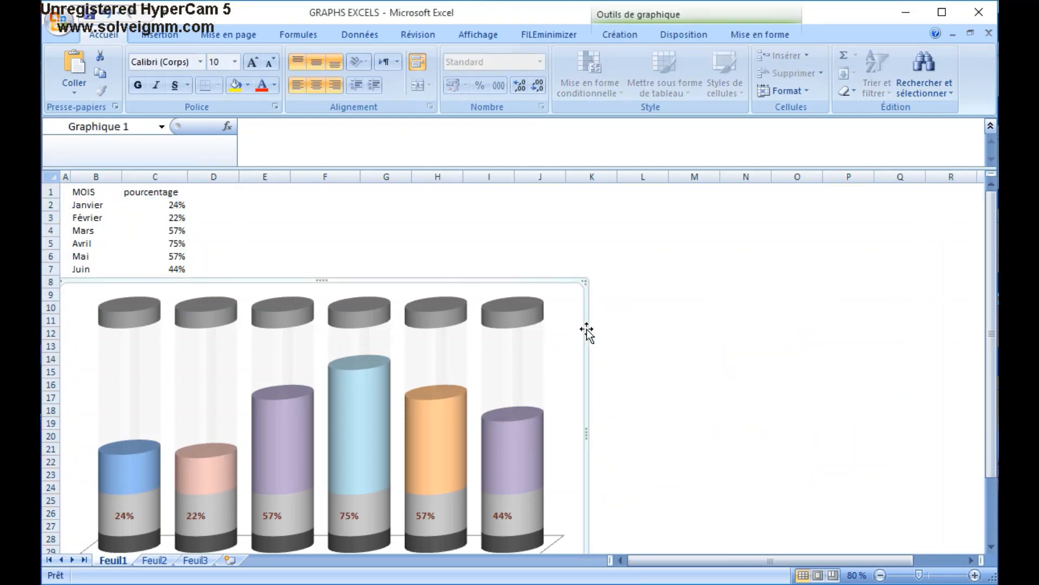
key("Delete")
Colour the hidden text in D1:G7 red and clear the values in D2:G7, keeping the headers.
left_click_drag(212, 193, 409, 271)
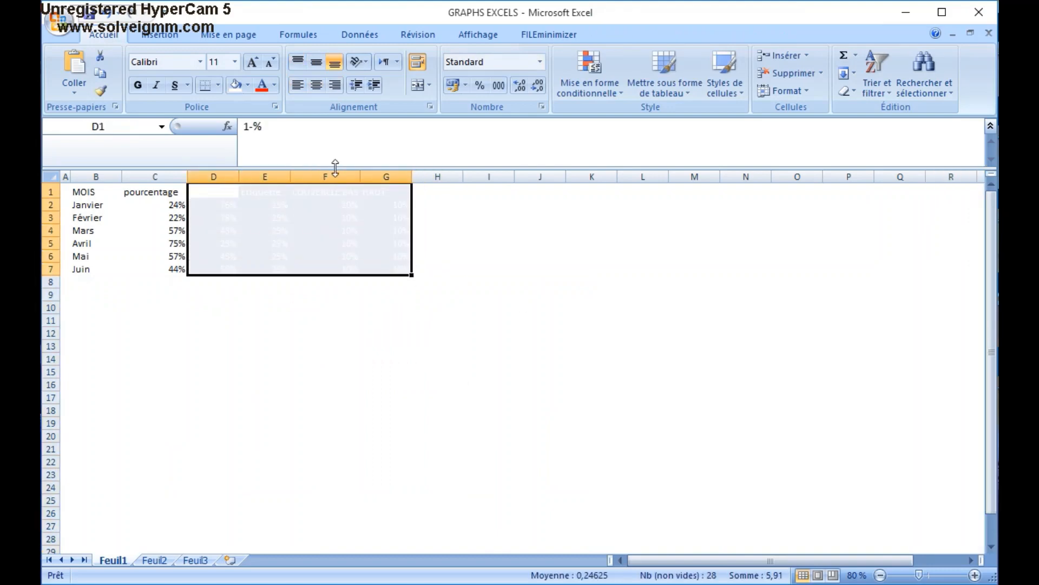
left_click(262, 85)
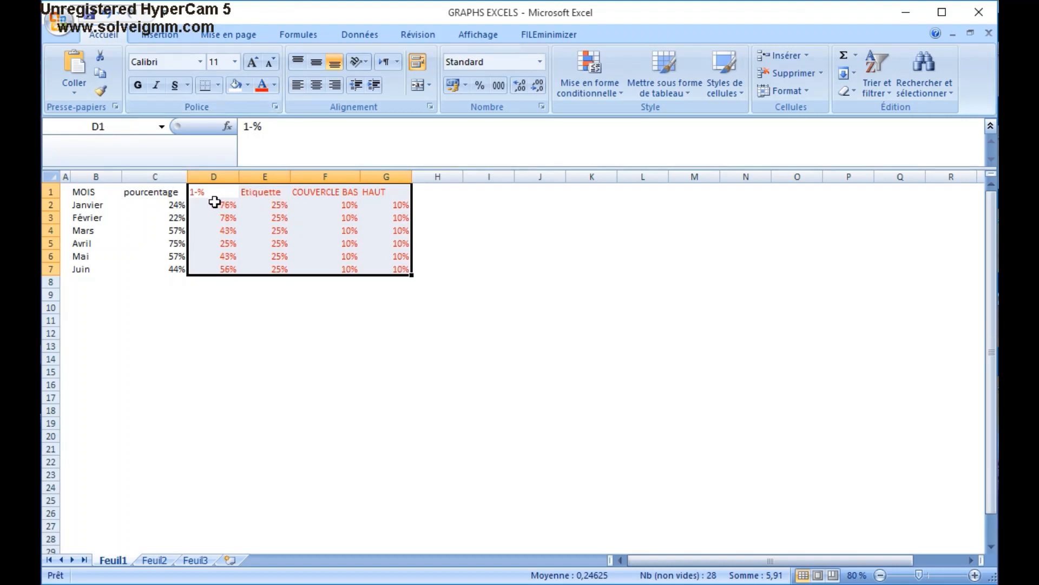
left_click_drag(215, 202, 408, 271)
key("Delete")
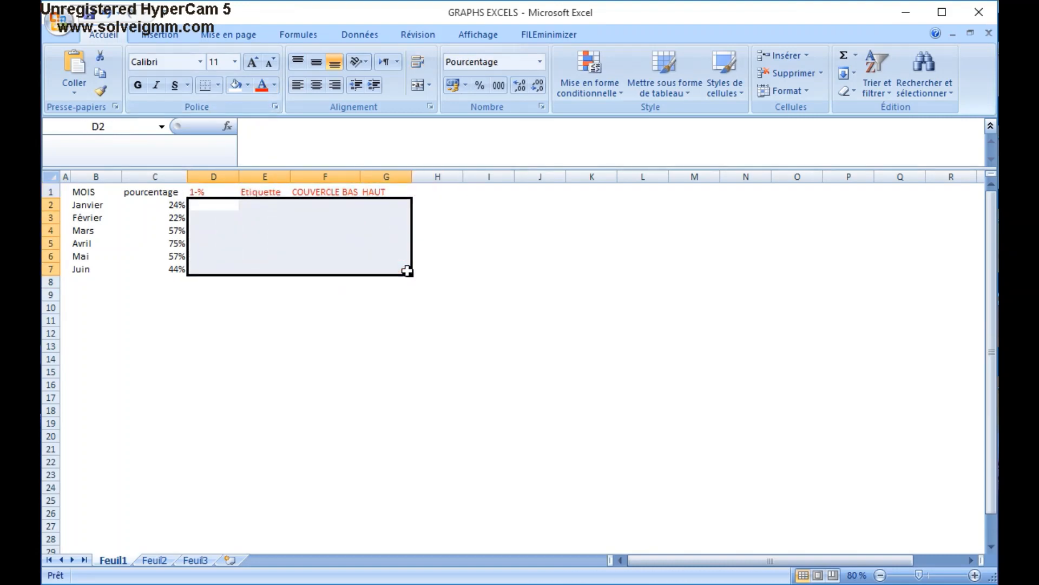
left_click(208, 192)
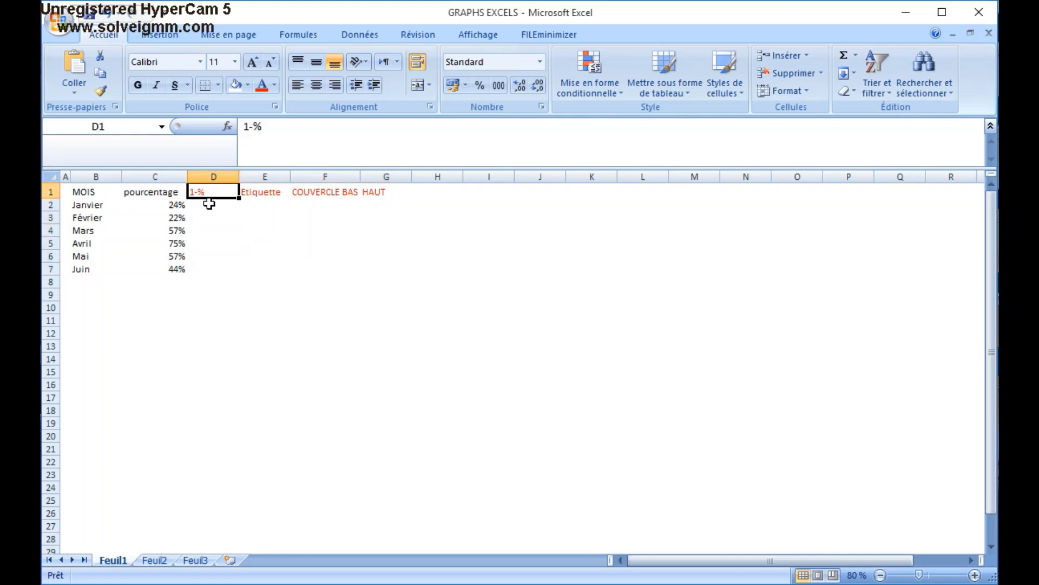
left_click(209, 203)
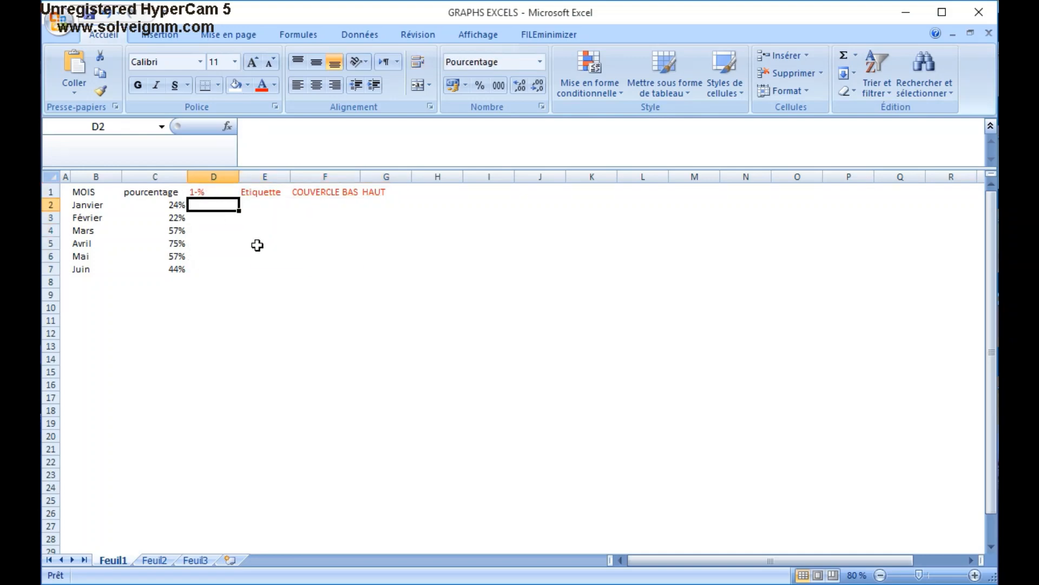
key("Up")
type("=")
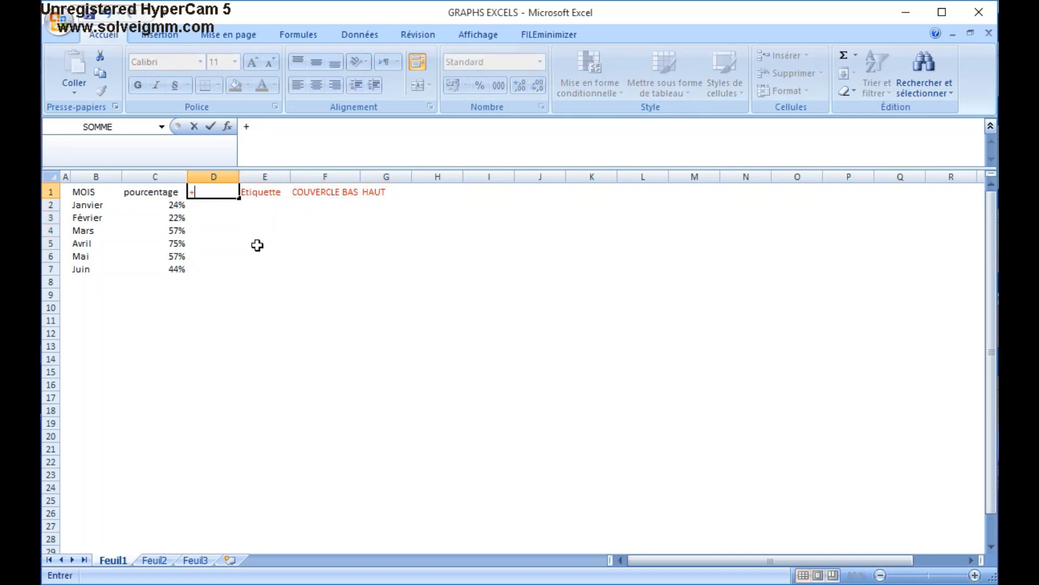
key("BackSpace")
left_click(107, 14)
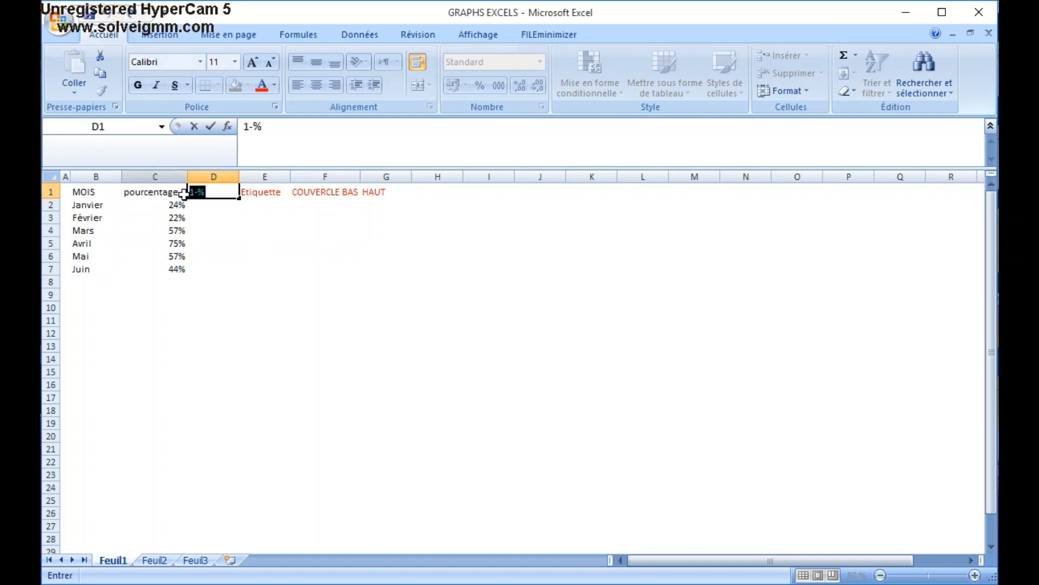
left_click(199, 213)
Enter the formula =1-C2 in cell D2 and fill it down to D7.
left_click(200, 204)
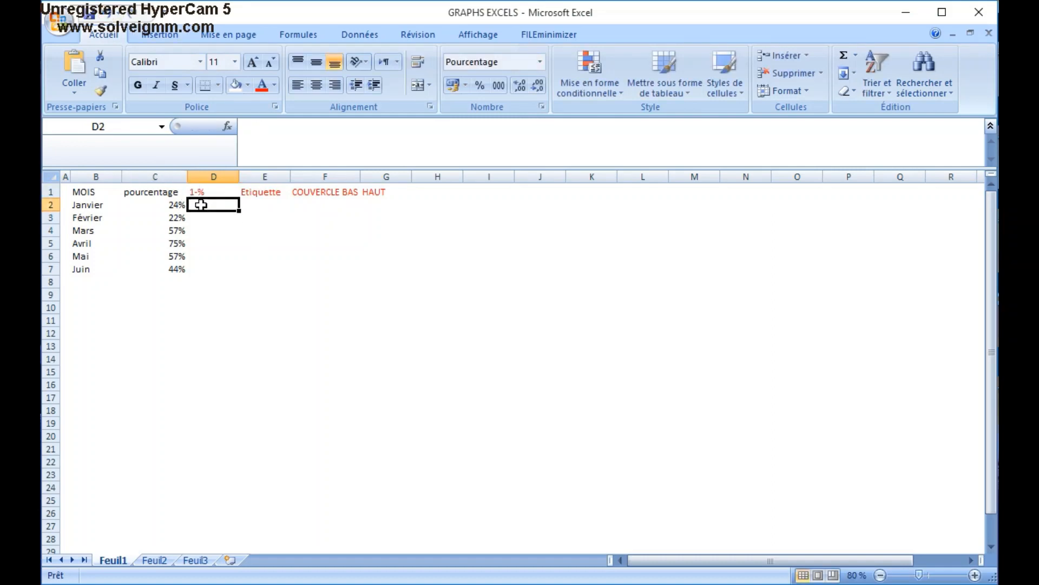
type("+")
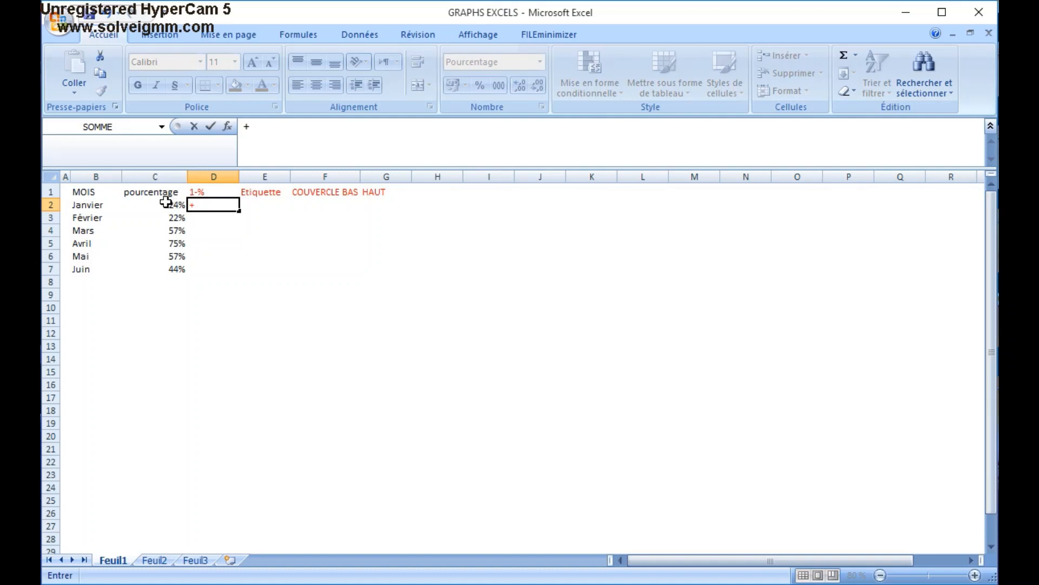
type("1%")
type("-")
left_click(165, 209)
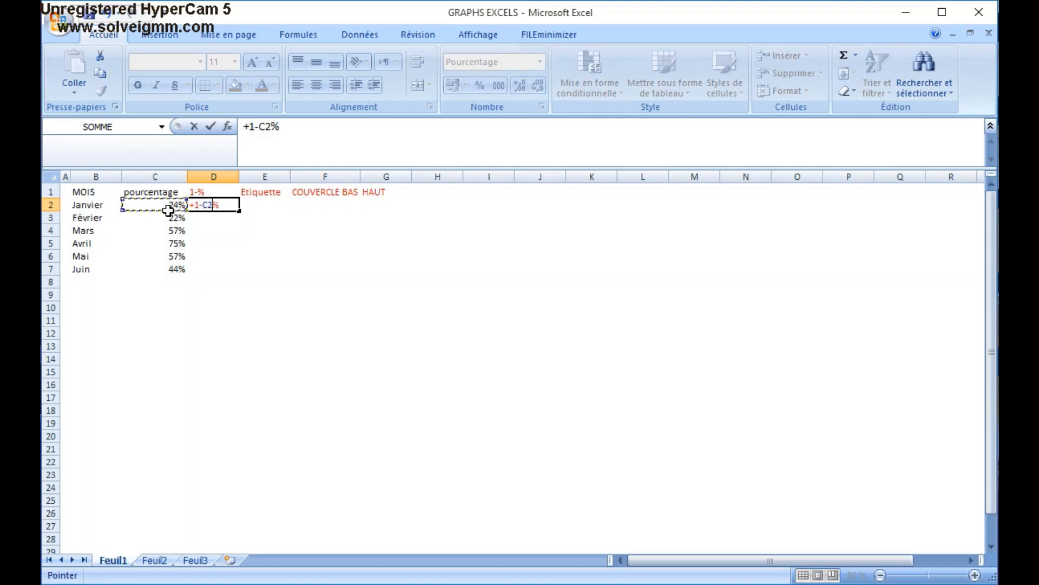
left_click(287, 127)
key("Return")
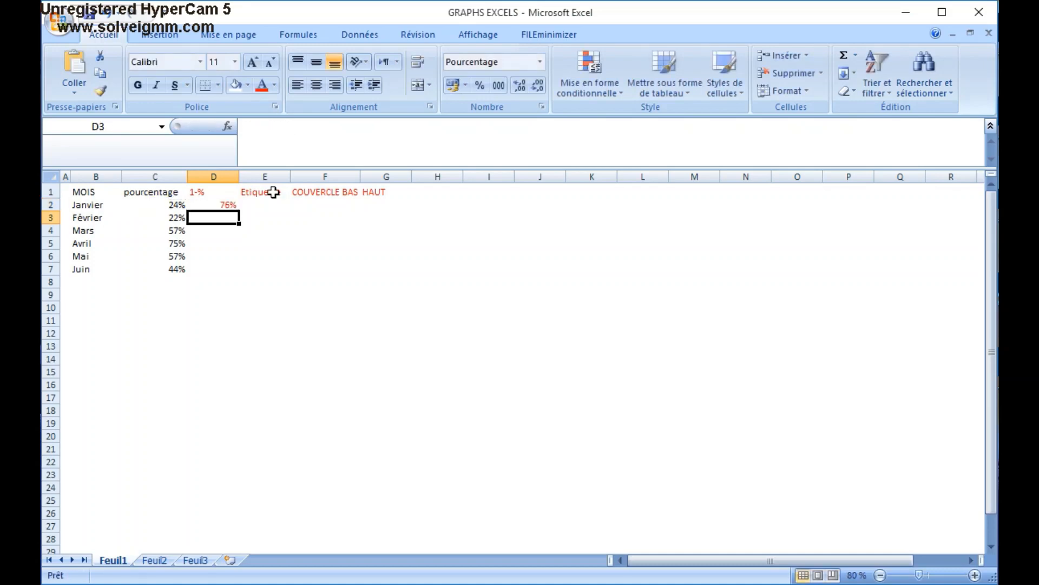
left_click(224, 204)
left_click_drag(240, 210, 237, 274)
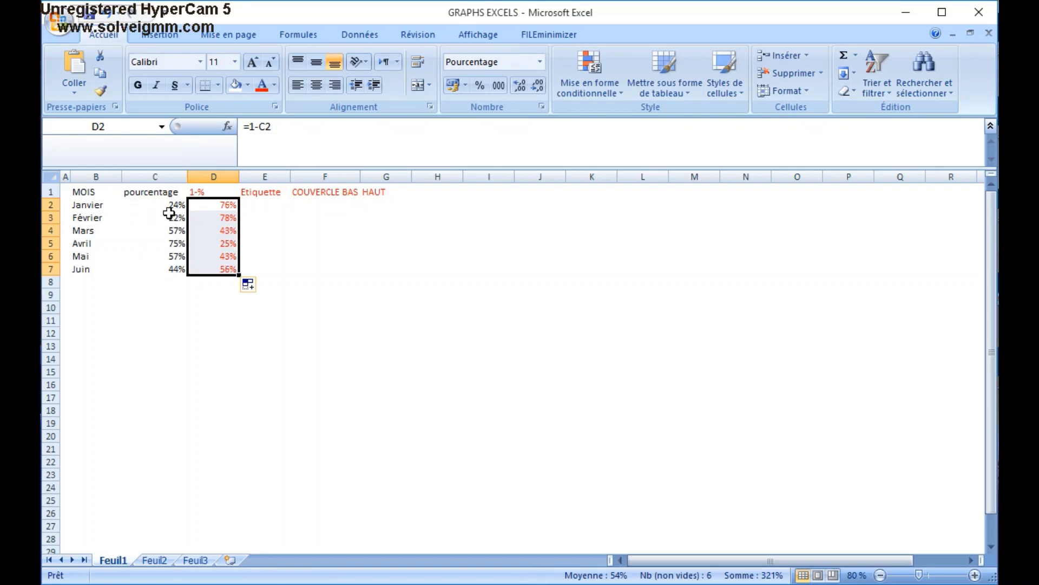
Enter 25% in cell E2 as the Etiquette value for Janvier.
left_click(272, 208)
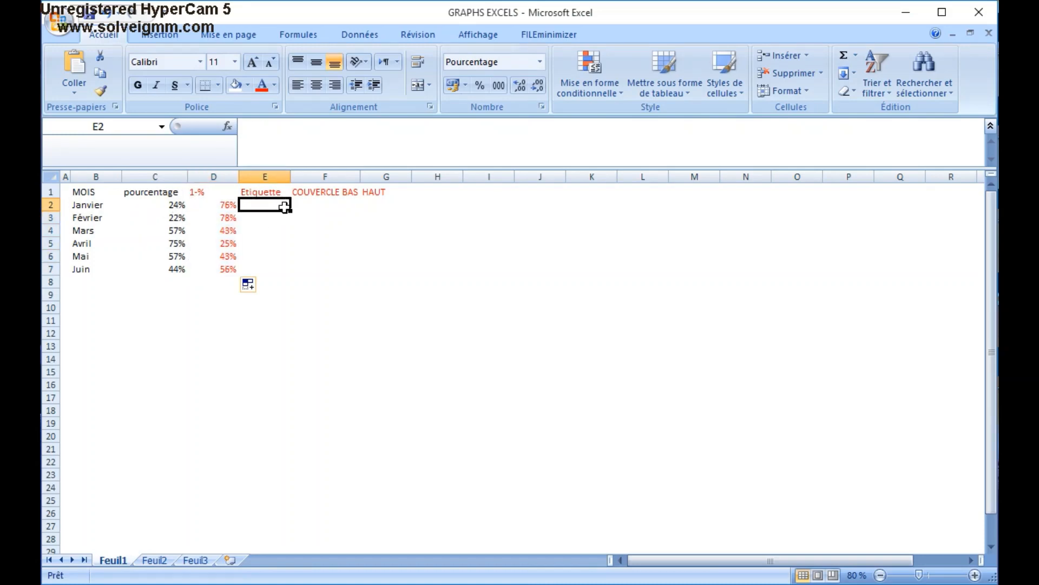
type("é")
key("BackSpace")
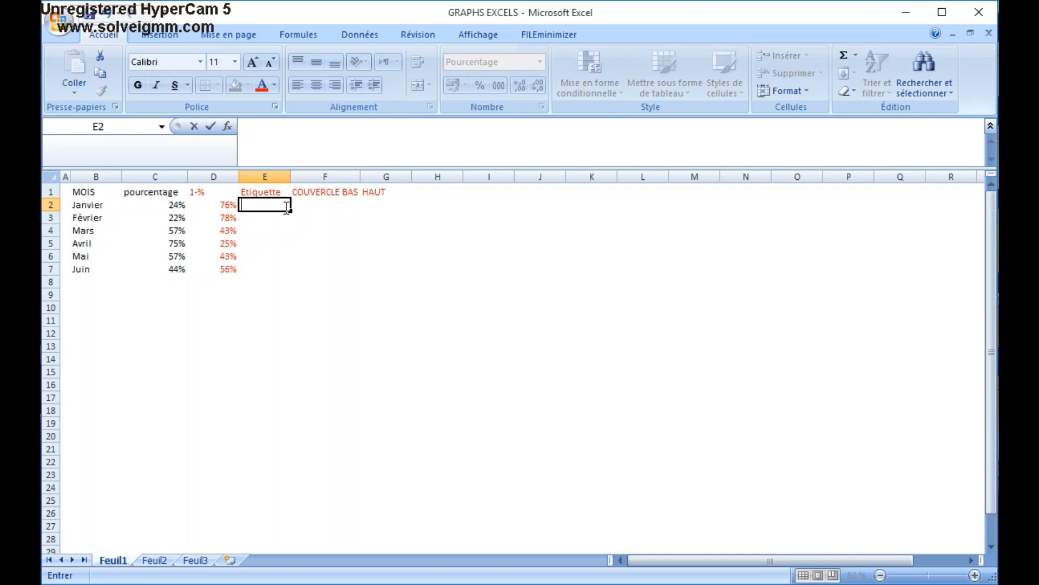
type("25ù")
key("BackSpace")
type("%")
key("Return")
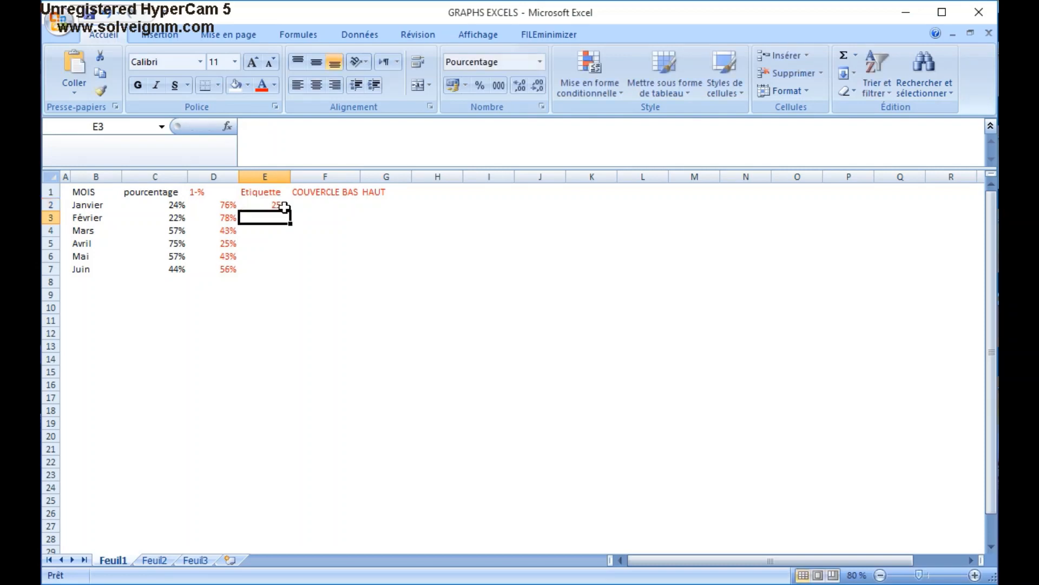
Enter 10% for Janvier in both COUVERCLE columns, cells F2 and G2.
left_click(336, 203)
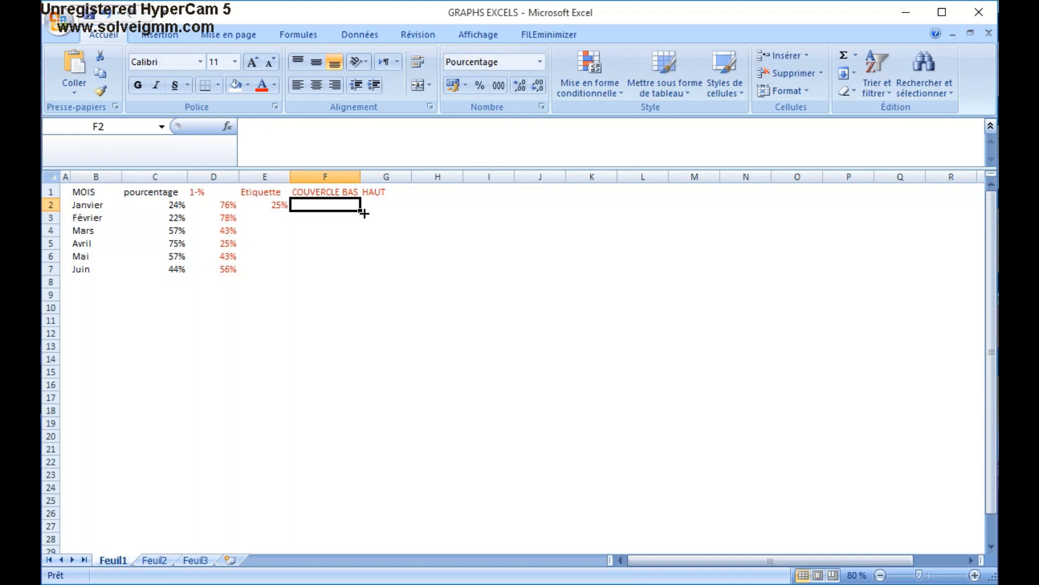
type("10%")
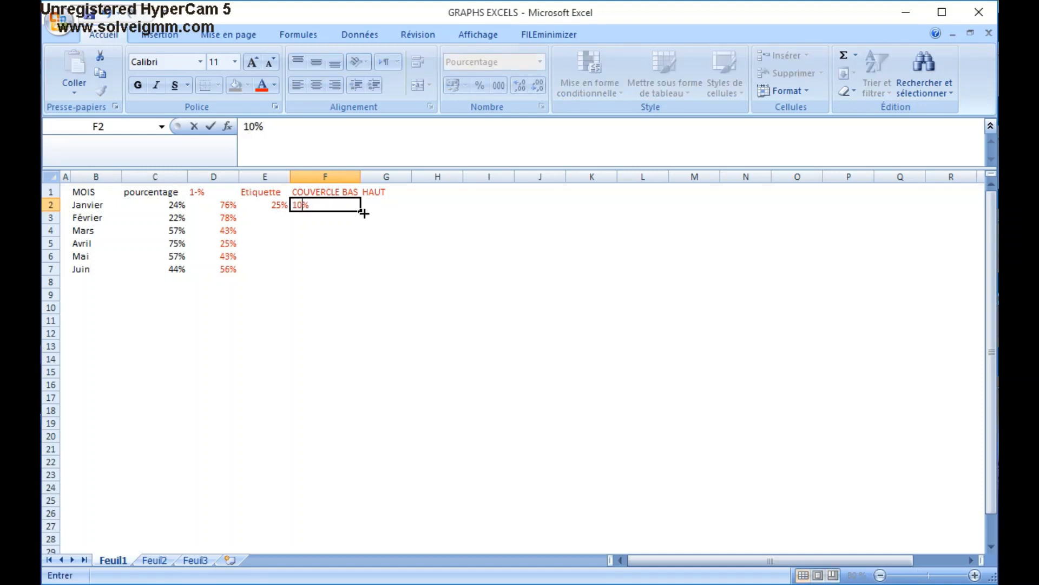
key("Return")
left_click(363, 211)
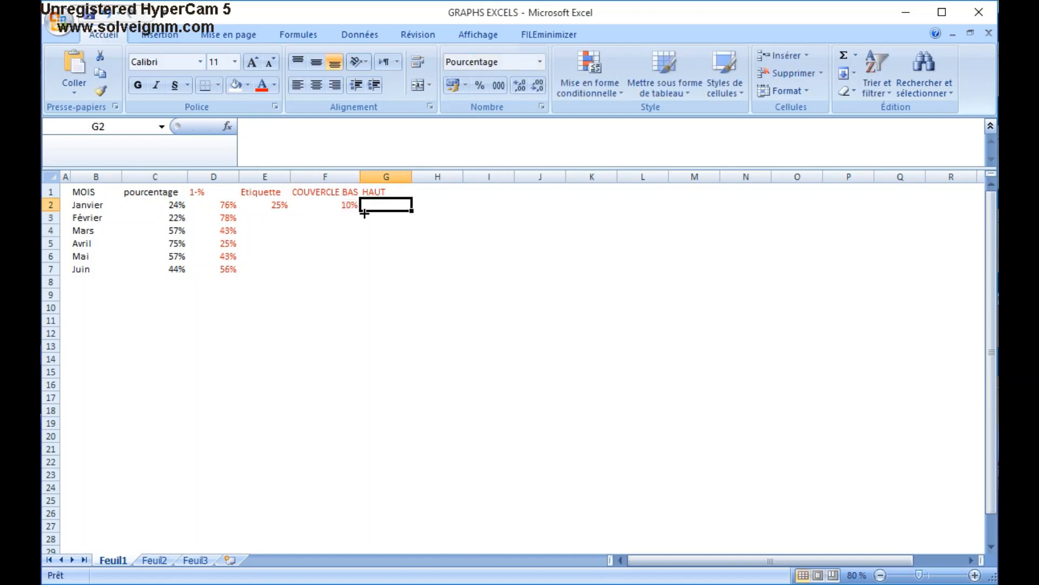
type("10%")
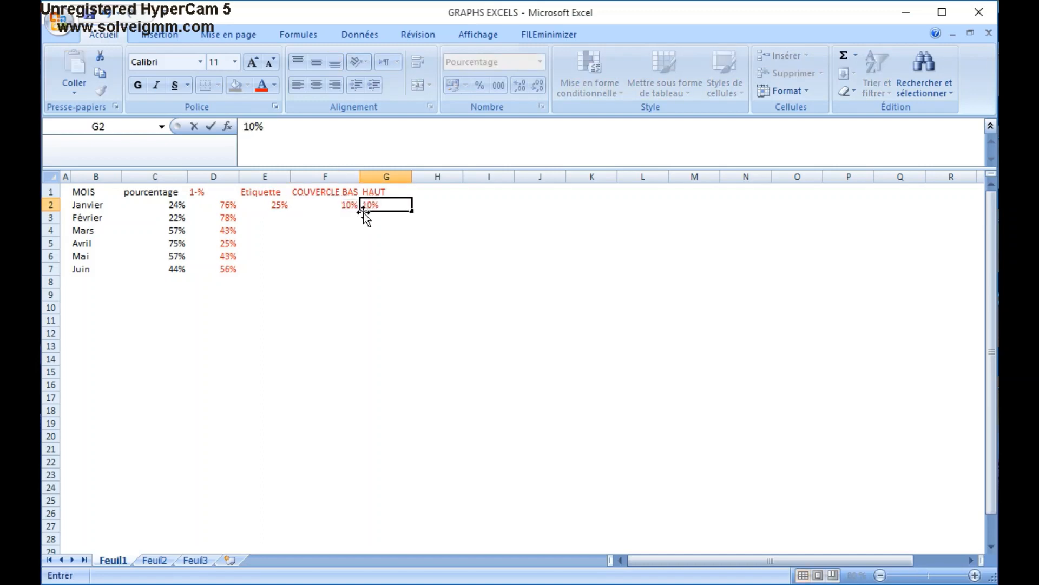
key("Return")
Fill the Janvier values in E2:G2 down to row 7 for the remaining months.
left_click_drag(402, 203, 277, 204)
left_click_drag(413, 210, 408, 274)
left_click_drag(385, 191, 72, 270)
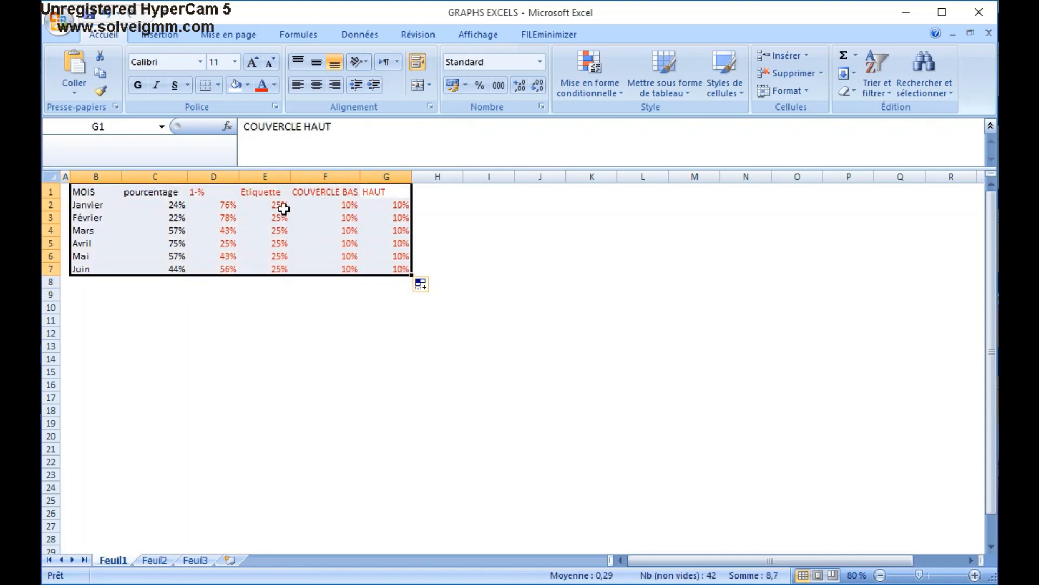
Set the font colour of columns D to G to white to hide the helper data.
left_click_drag(220, 175, 381, 171)
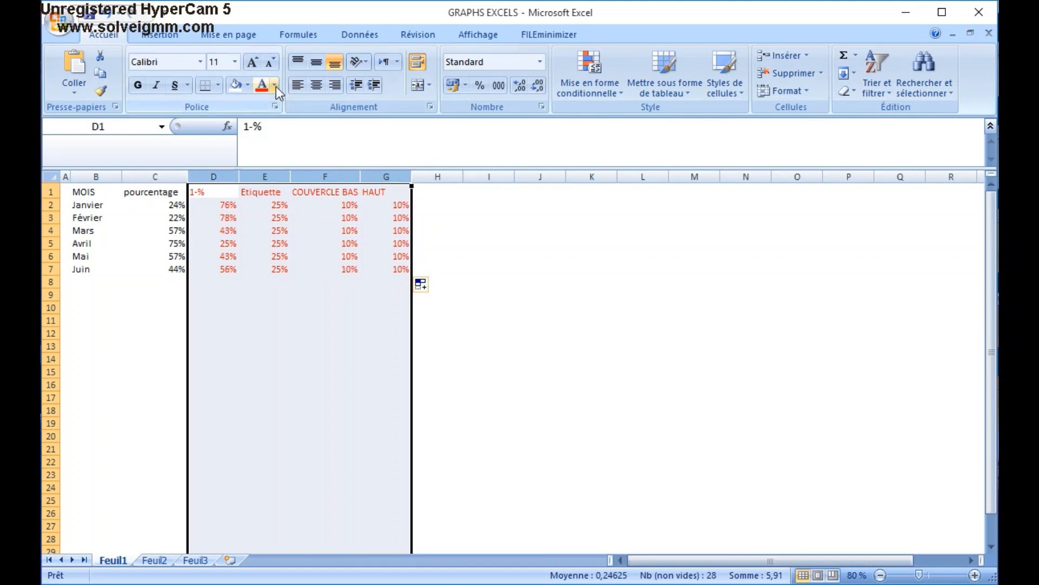
left_click(276, 87)
left_click(265, 136)
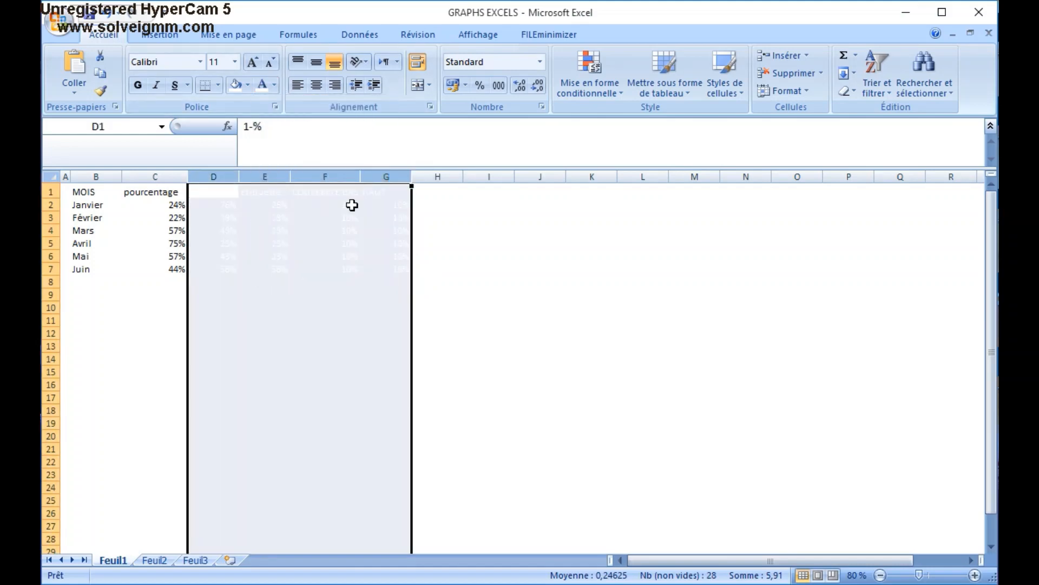
Set the font colour of the whole table B1:G7 to Automatique.
left_click_drag(386, 267, 75, 191)
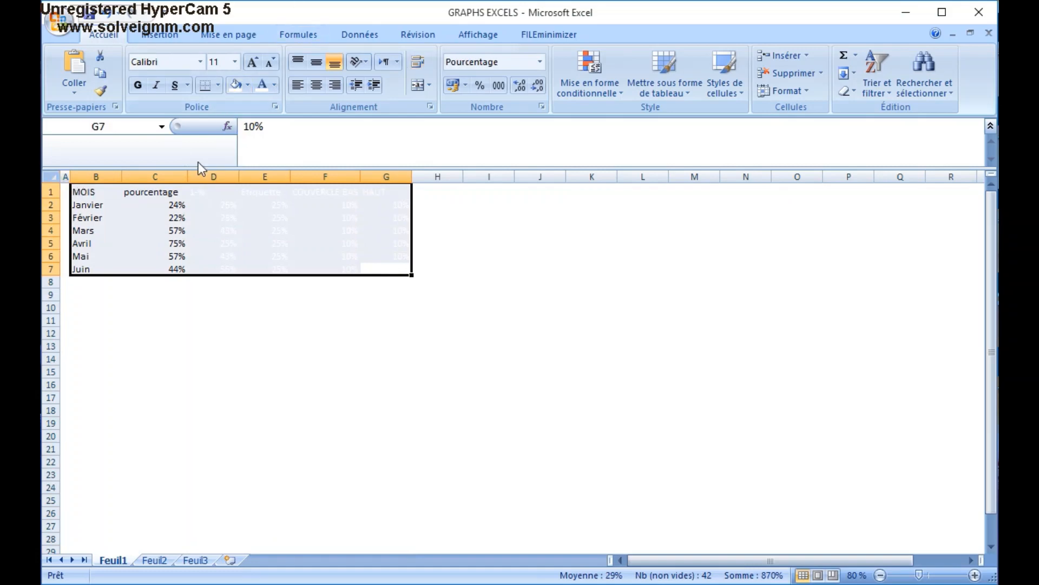
left_click(275, 85)
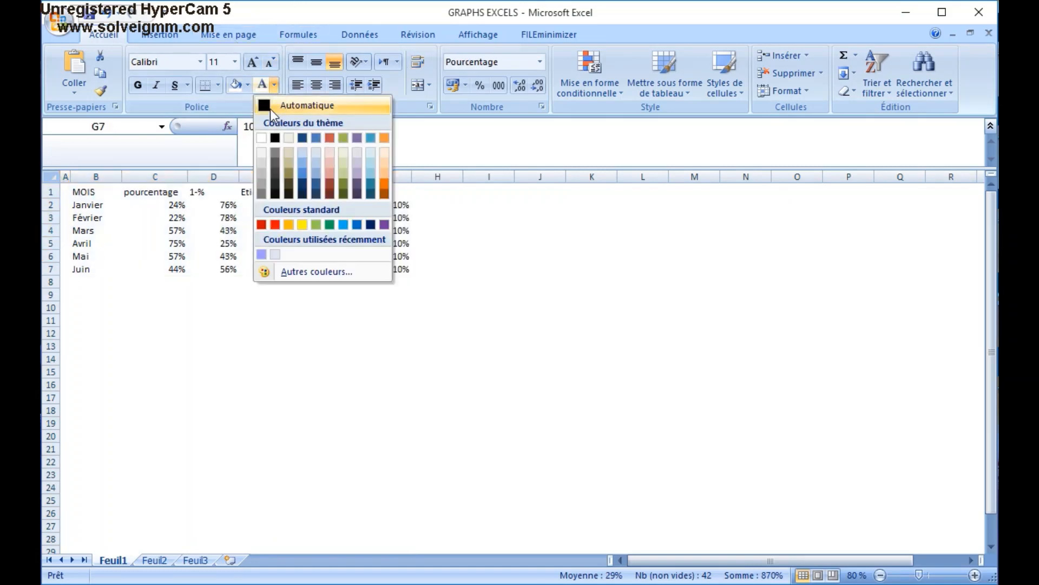
left_click(265, 107)
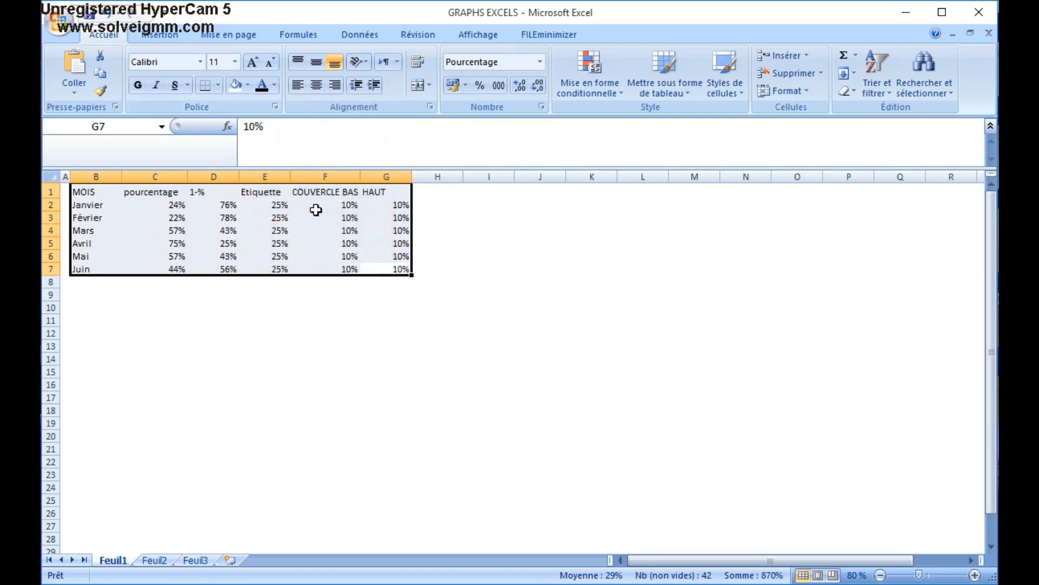
Insert a 100% stacked cylinder chart from table B1:G7 and enlarge it to span about D8 to M25.
left_click(166, 33)
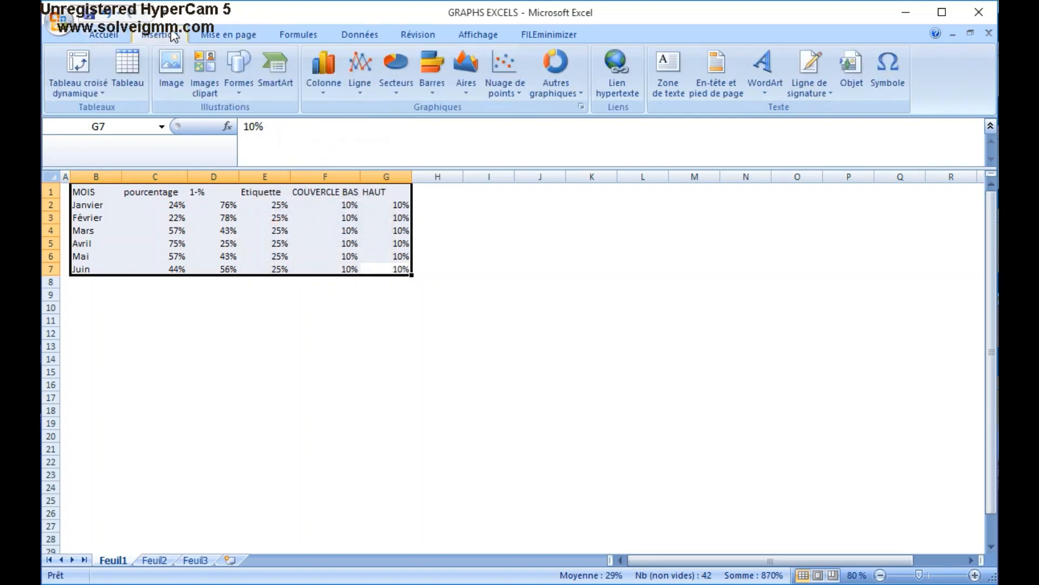
left_click(331, 90)
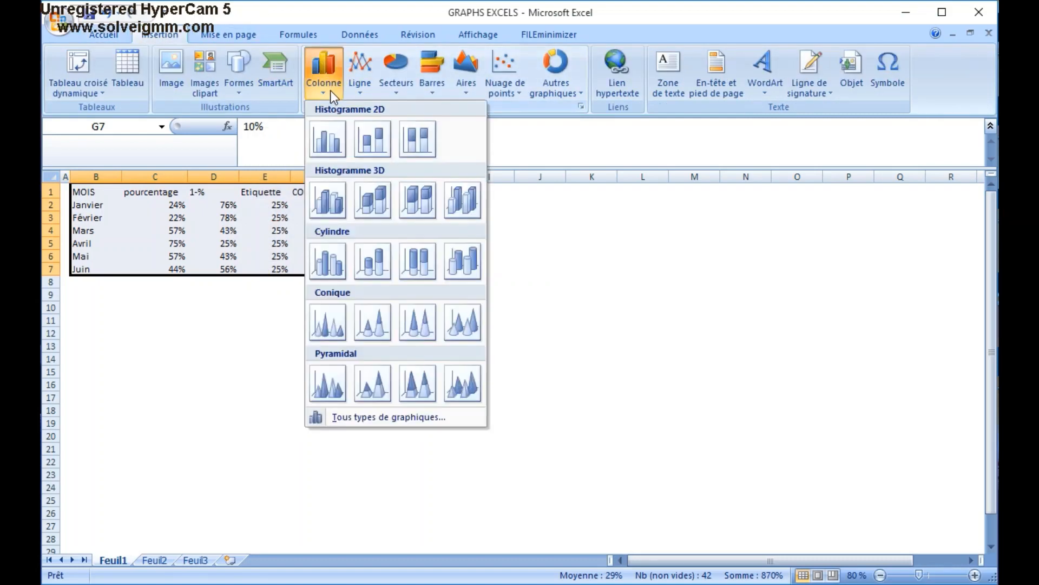
left_click(411, 266)
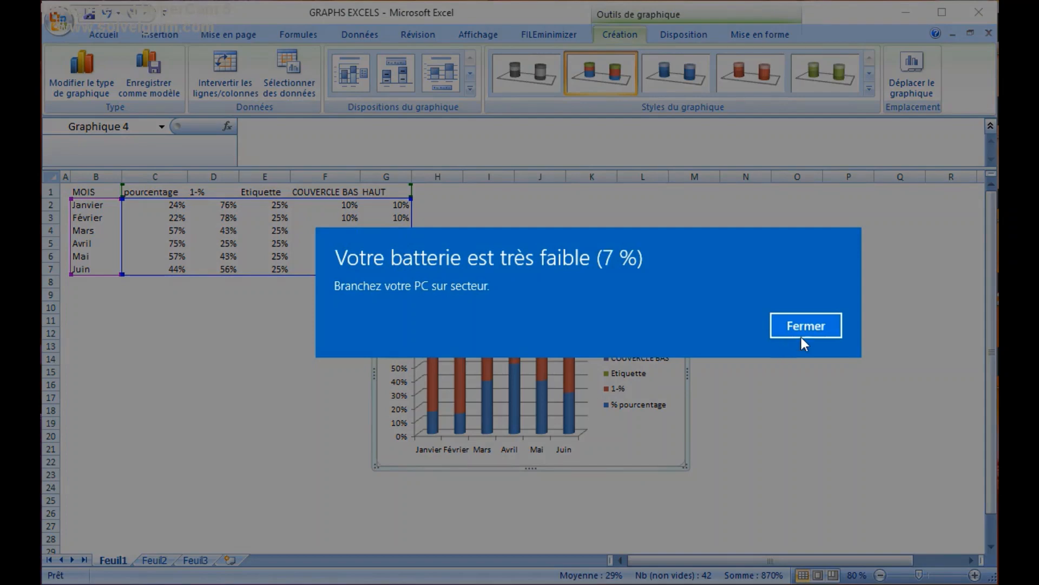
left_click(810, 328)
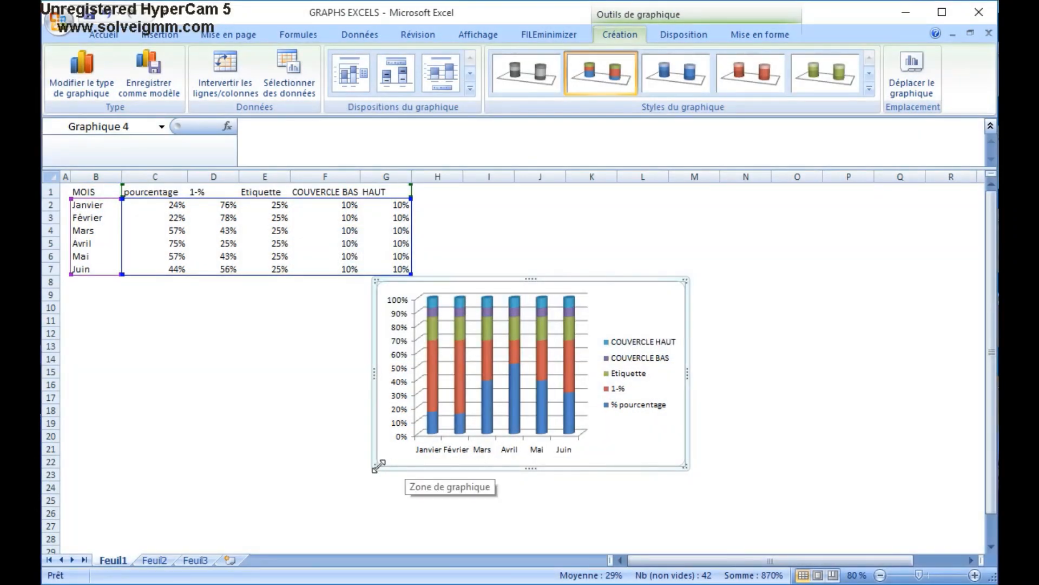
left_click_drag(379, 465, 395, 433)
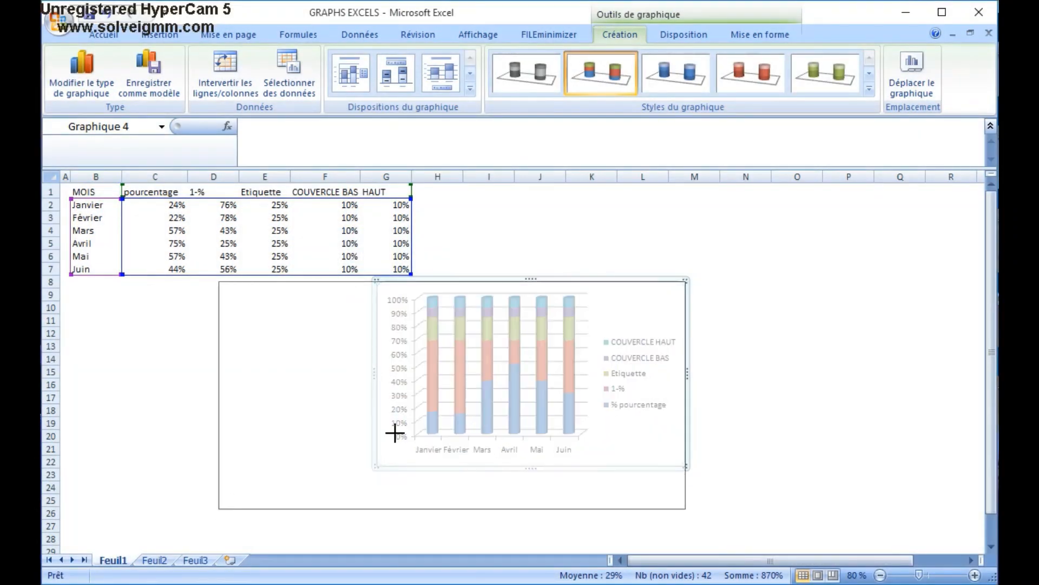
Delete the chart's legend and its gridlines.
left_click(644, 382)
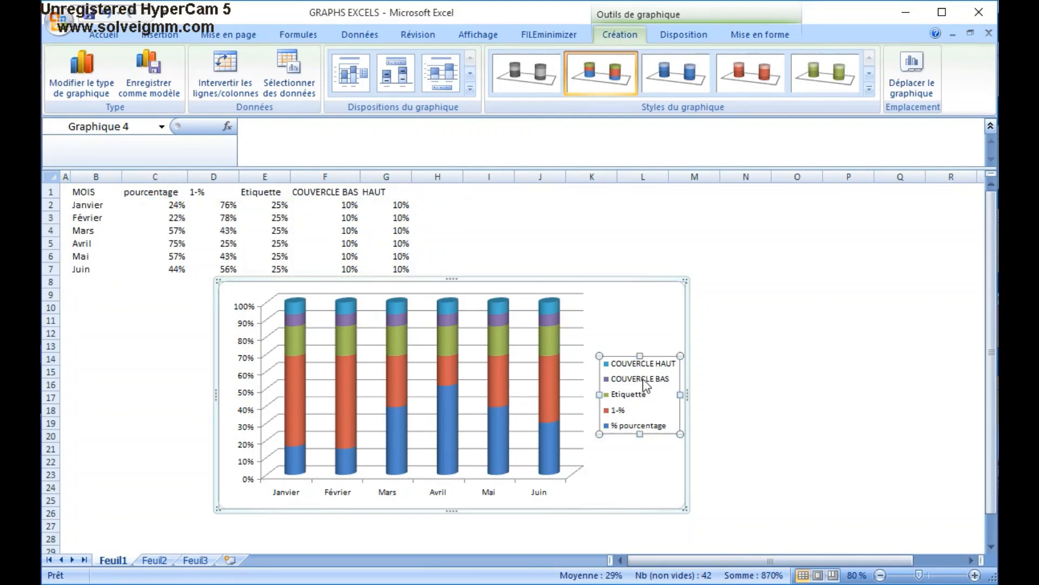
key("Delete")
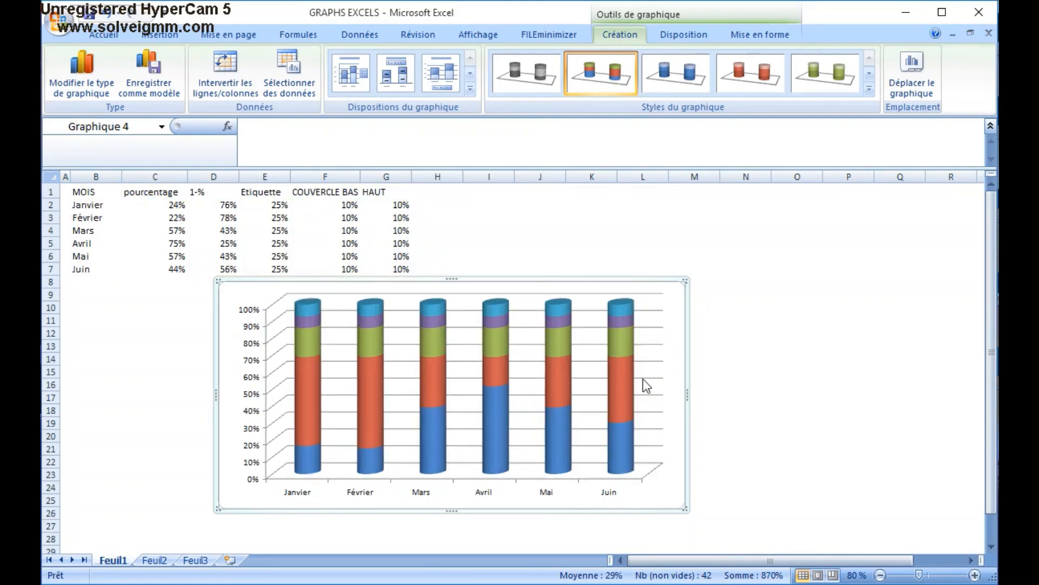
left_click(600, 412)
key("Delete")
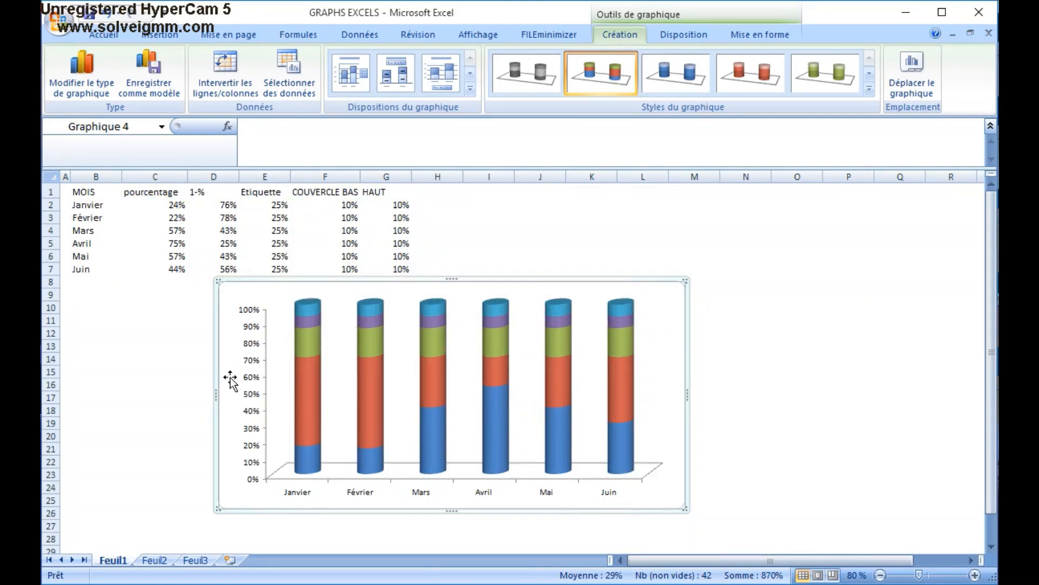
Delete the chart's vertical percentage axis.
left_click(250, 368)
left_click(250, 367)
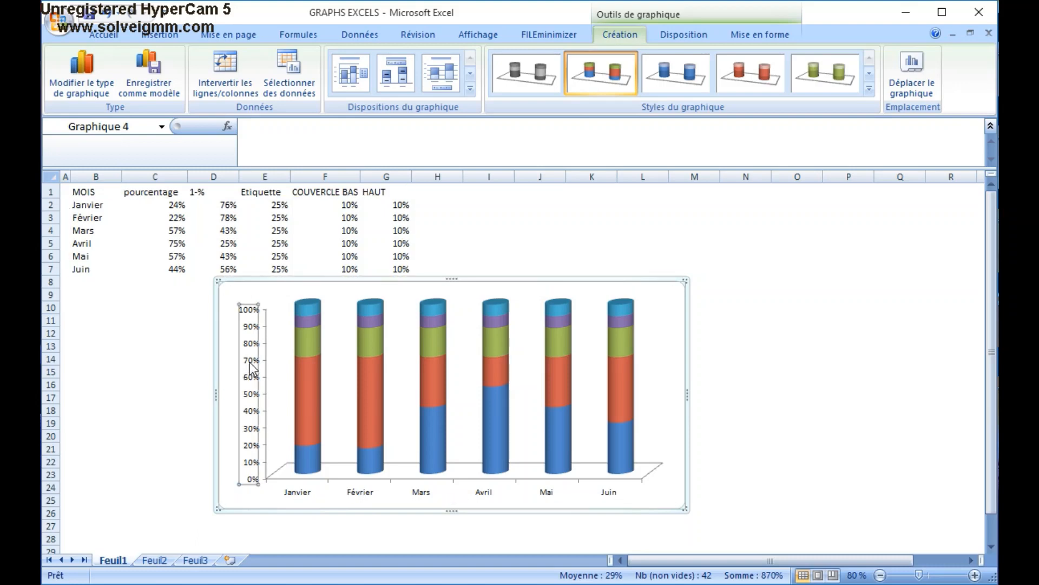
key("Delete")
Format the 1-% series with a gap depth of 36% and a reduced gap width so the cylinders become wider.
left_click(486, 379)
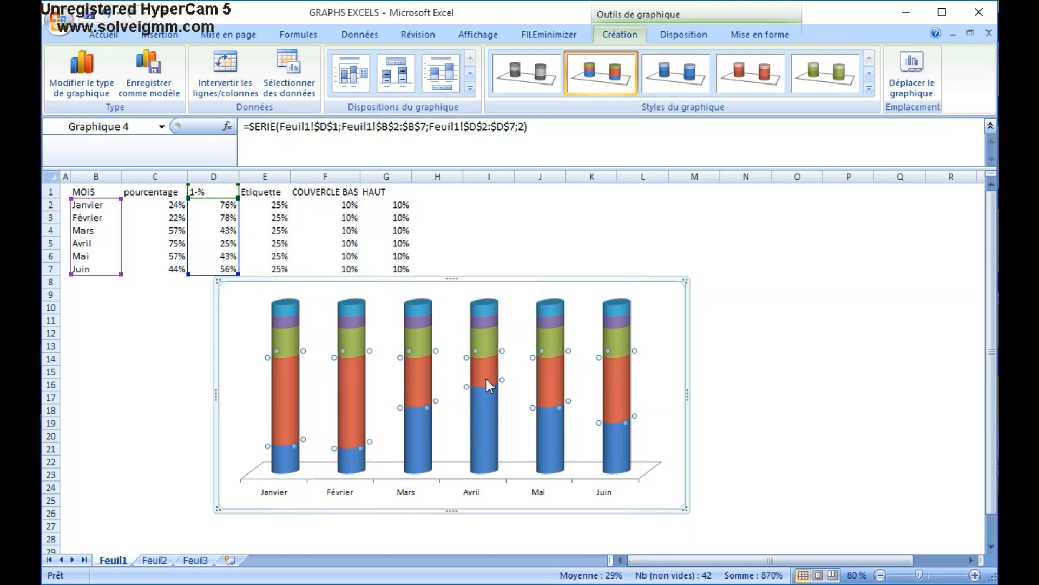
right_click(486, 379)
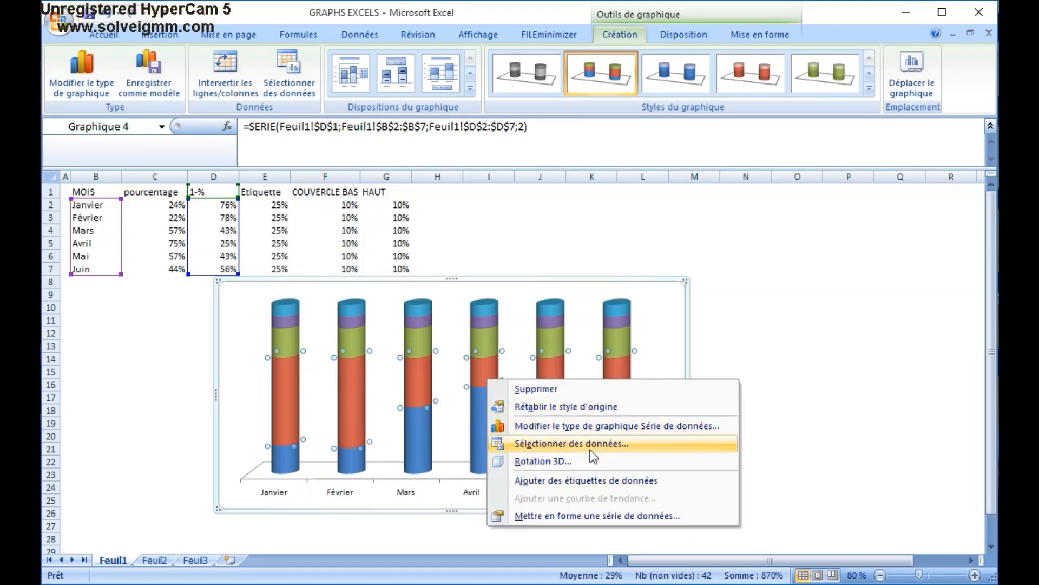
left_click(577, 519)
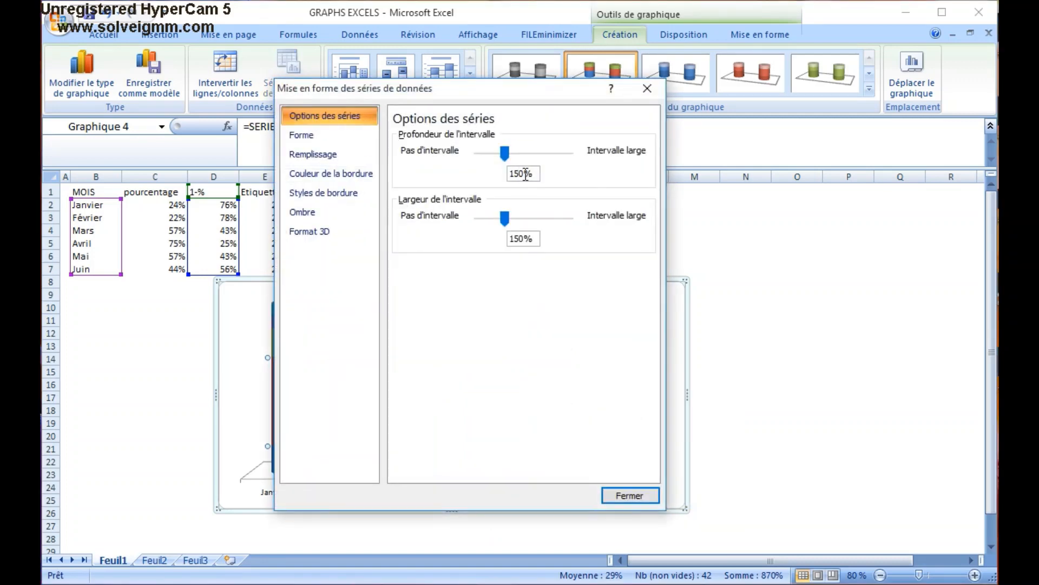
left_click_drag(524, 176, 497, 174)
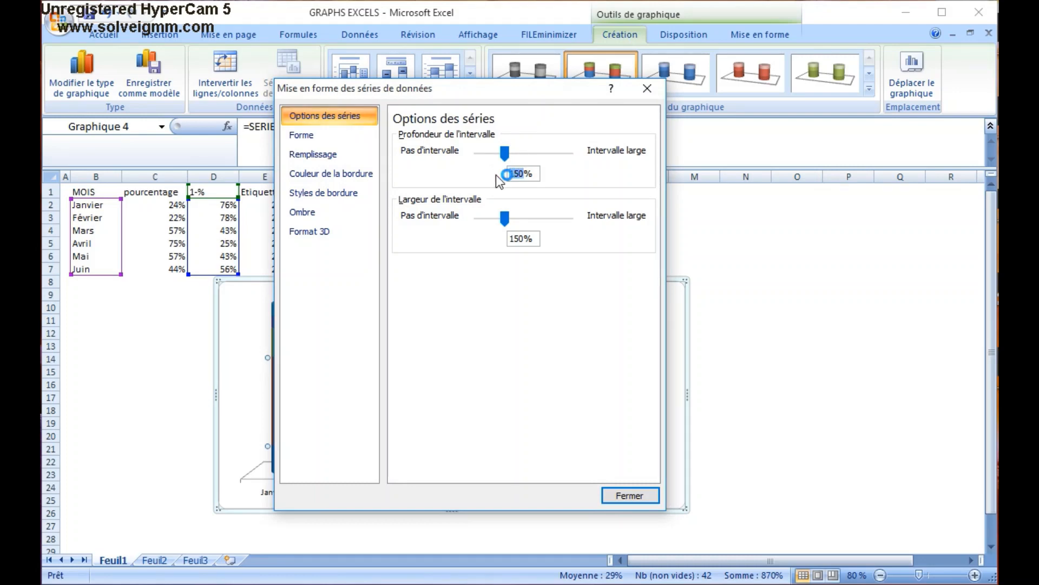
key("BackSpace")
type("36")
left_click(512, 239)
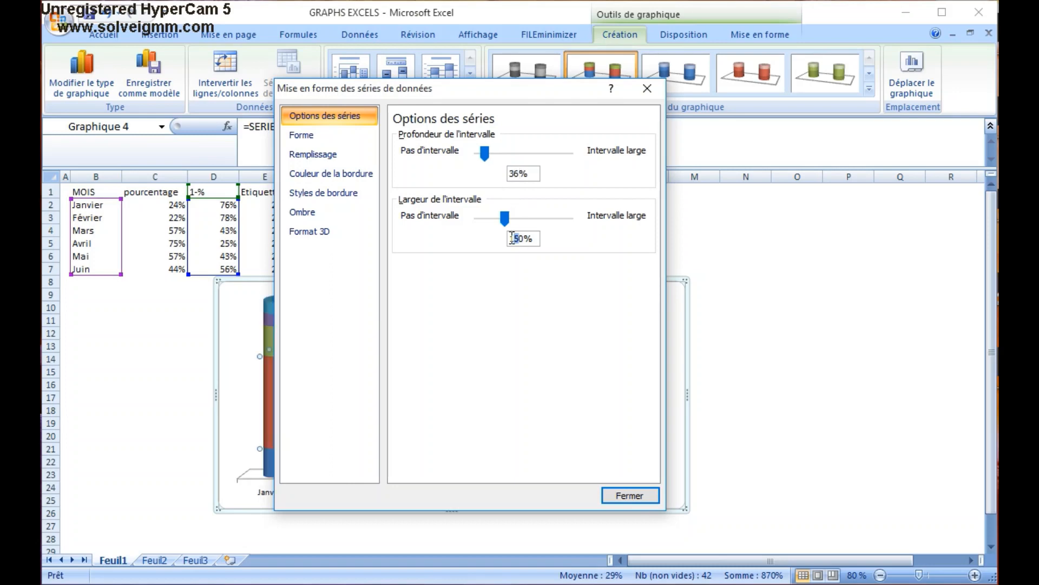
left_click_drag(512, 238, 505, 248)
type("3")
left_click(628, 495)
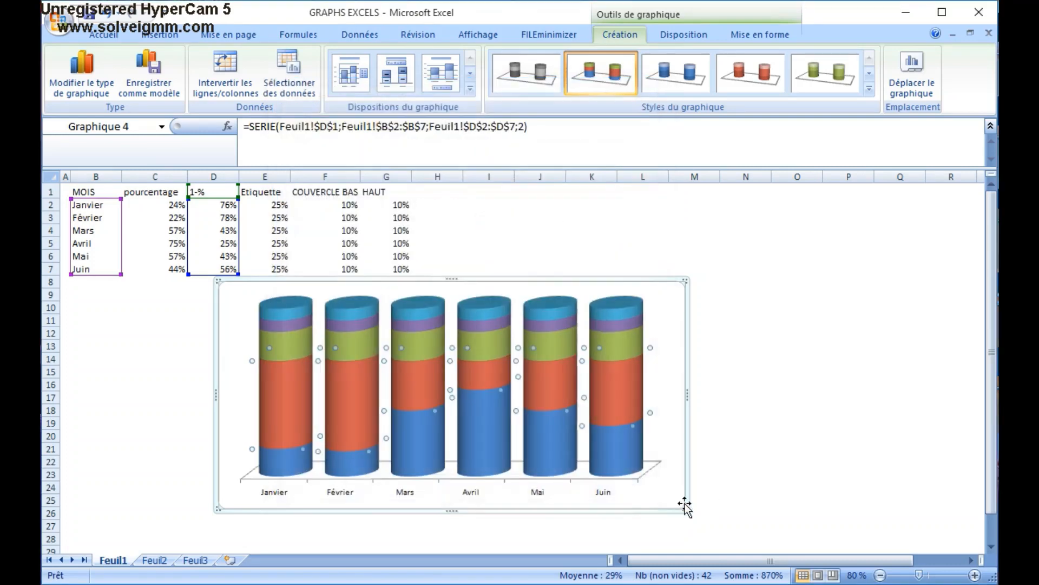
Enlarge the chart on both sides to span about C8 to O28.
left_click_drag(685, 506, 785, 535)
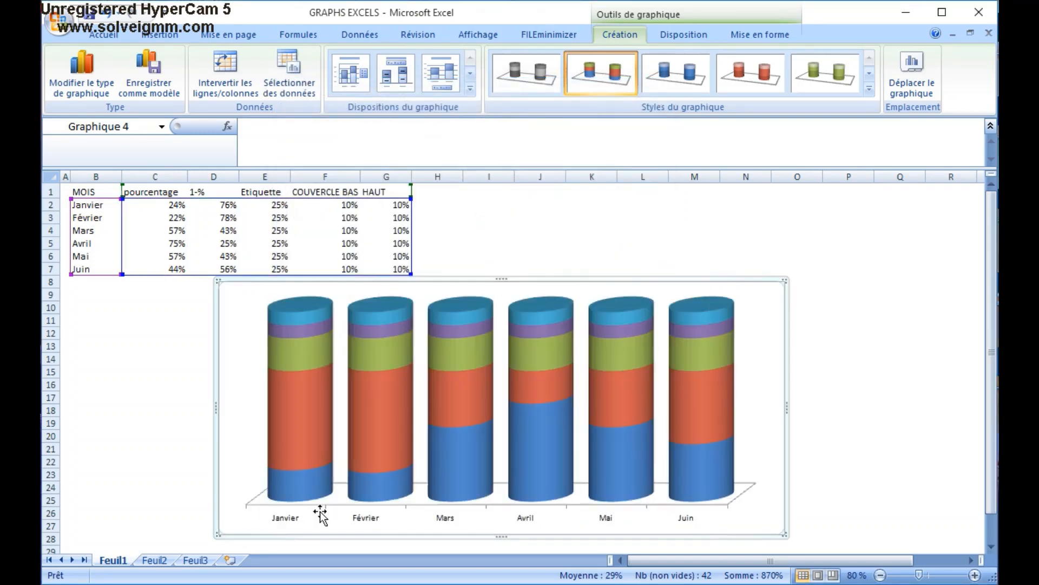
left_click_drag(218, 535, 154, 539)
left_click(521, 331)
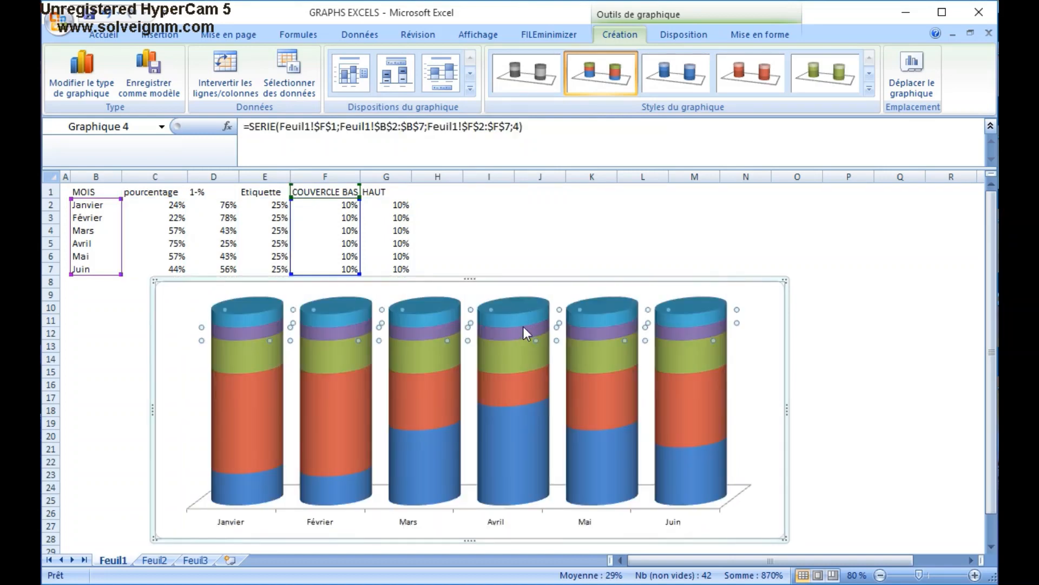
left_click(283, 60)
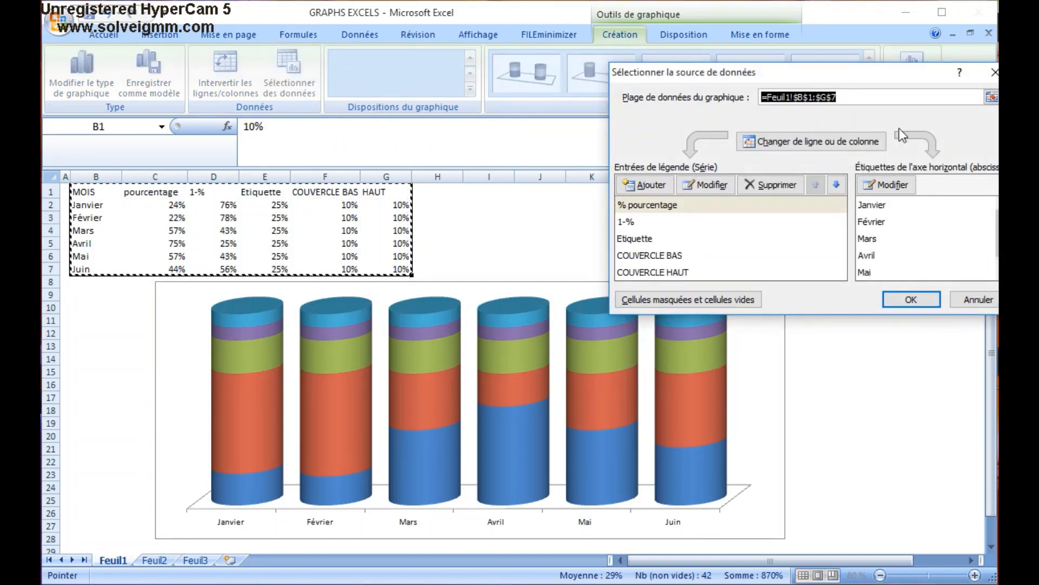
left_click(672, 256)
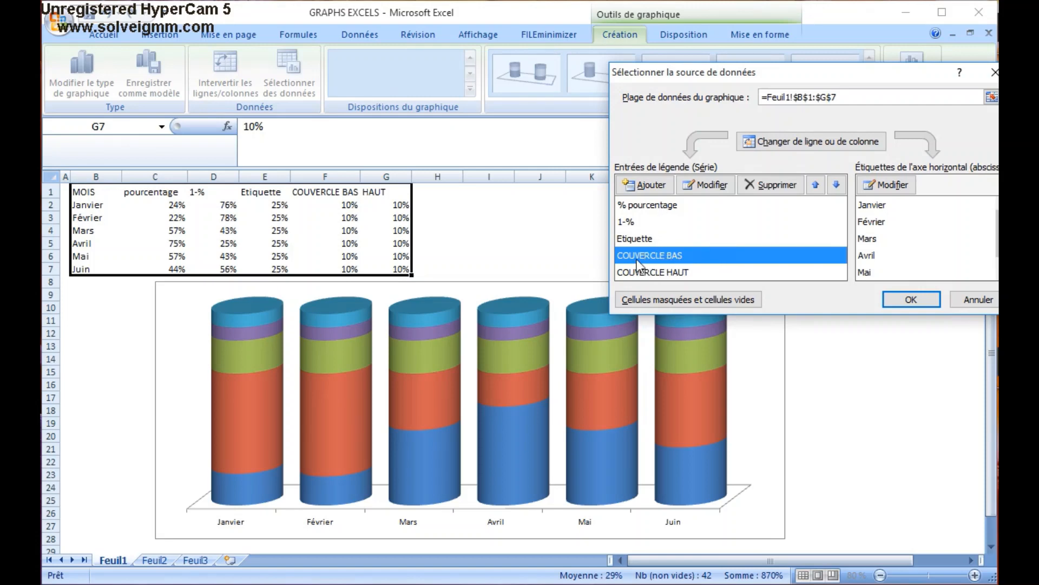
left_click(816, 185)
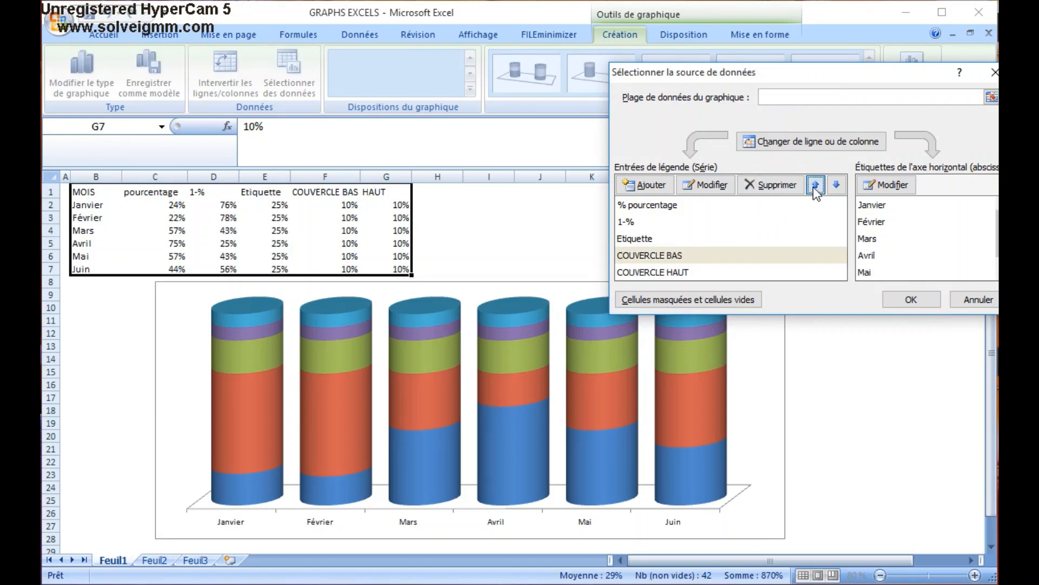
left_click(816, 185)
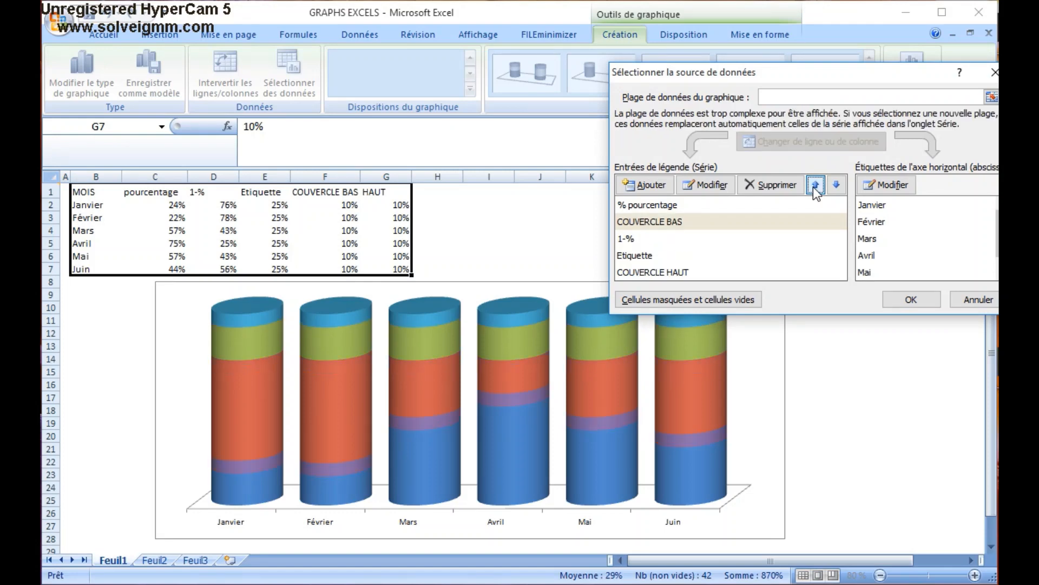
left_click(815, 186)
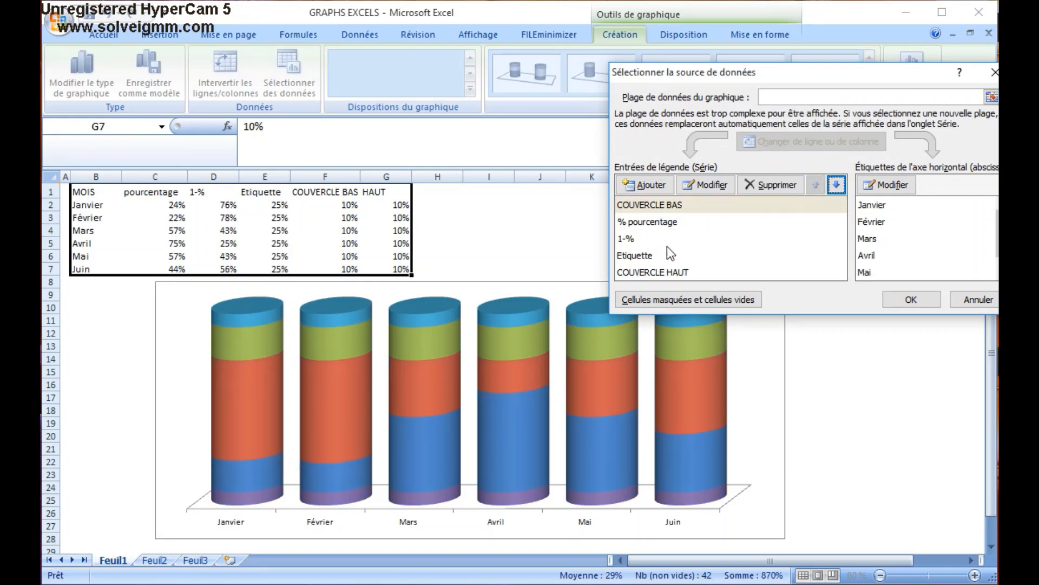
left_click(652, 255)
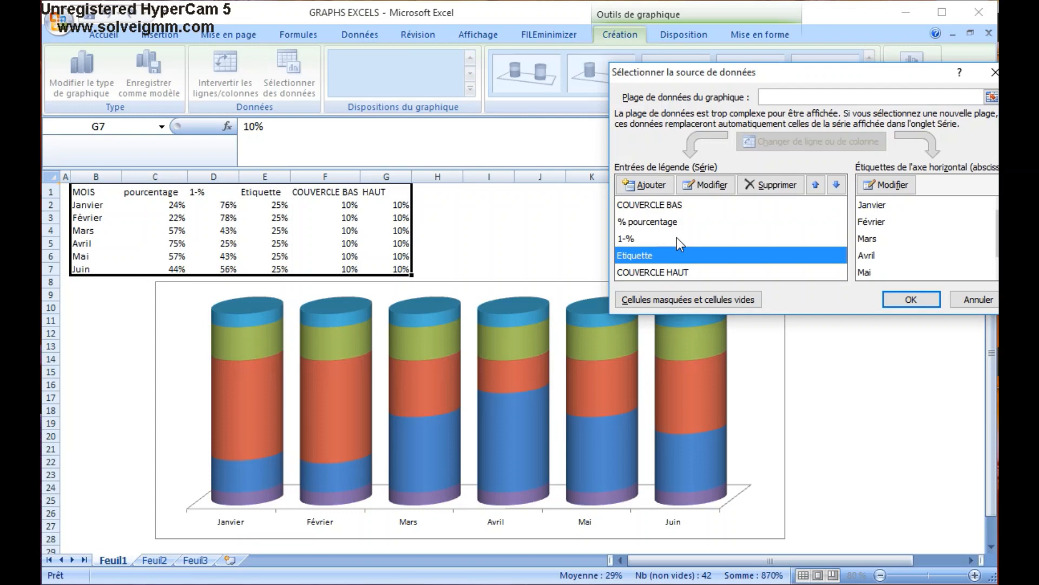
left_click(819, 186)
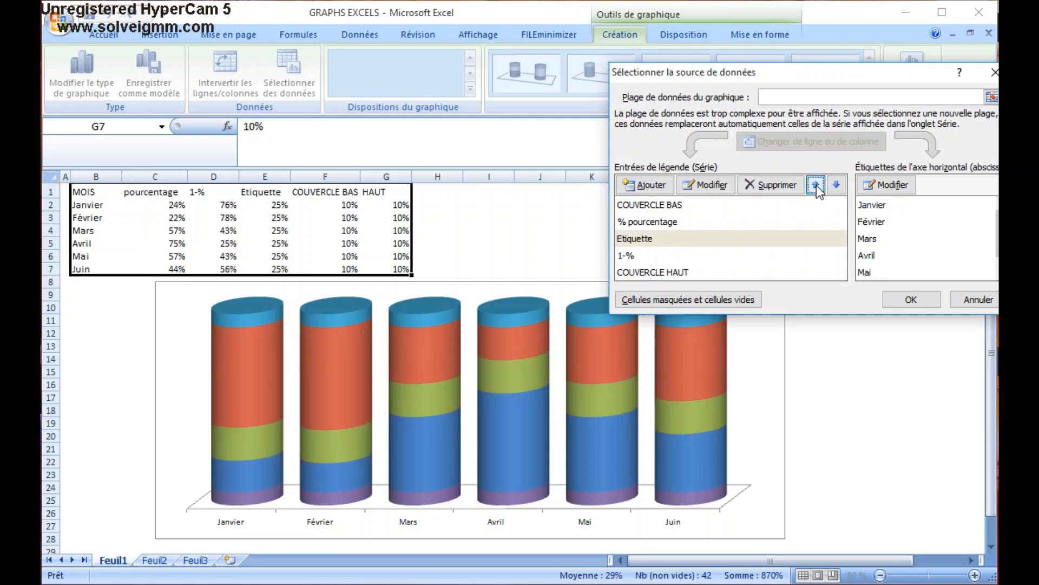
left_click(816, 189)
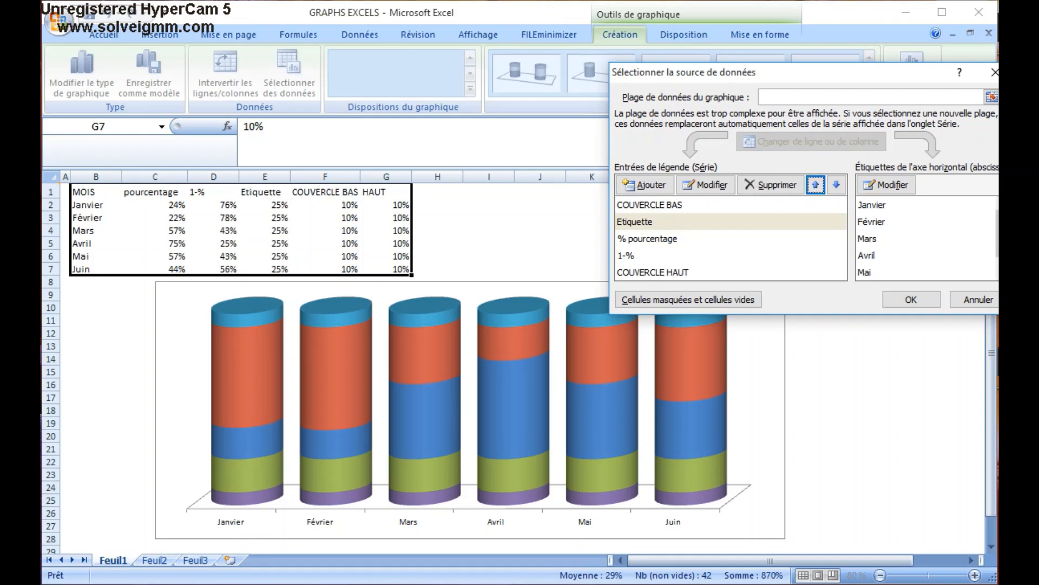
left_click(994, 73)
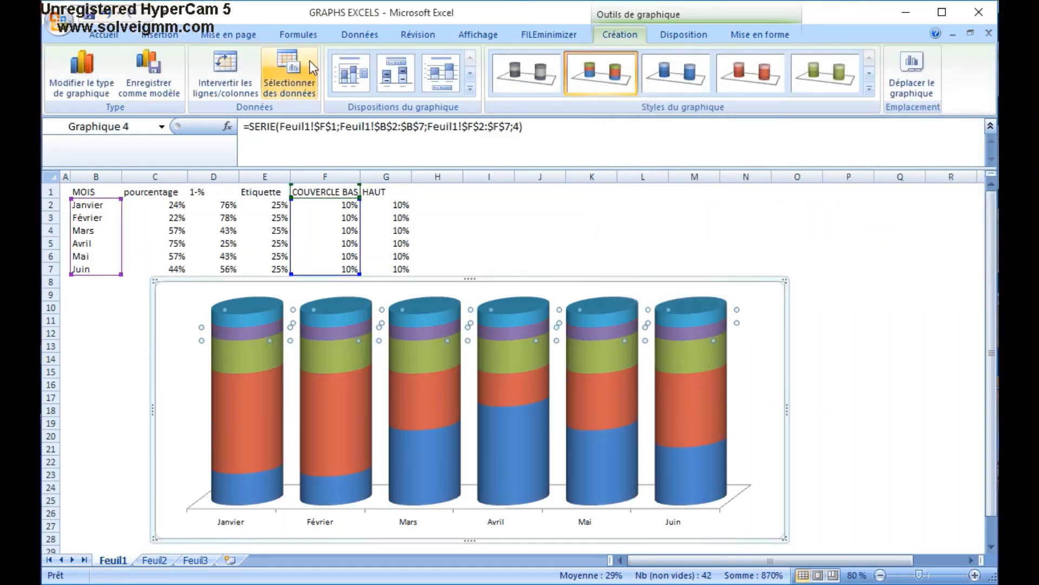
Move the COUVERCLE BAS series to first place in the chart's series order.
left_click(287, 63)
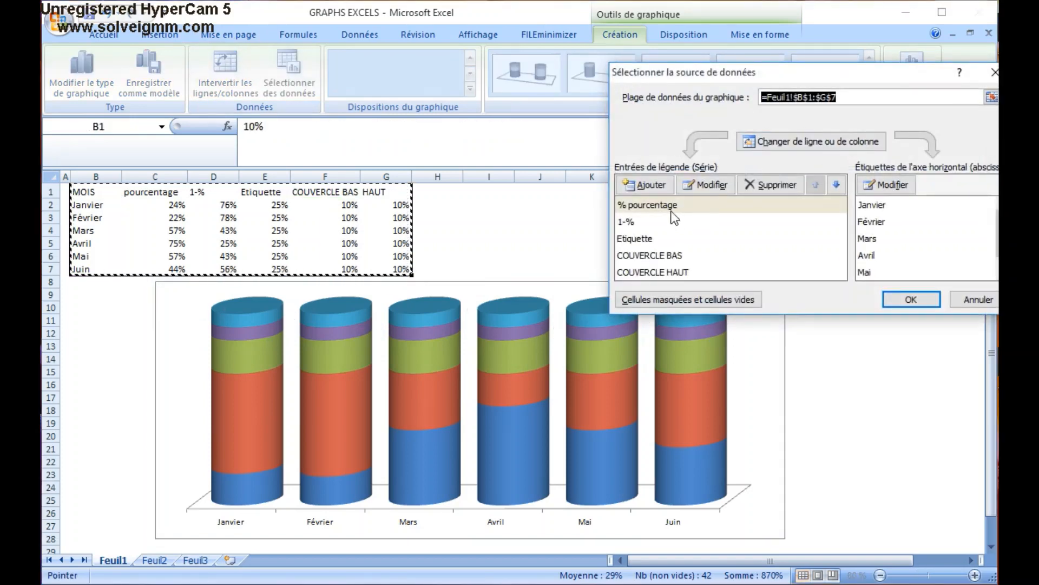
left_click(649, 256)
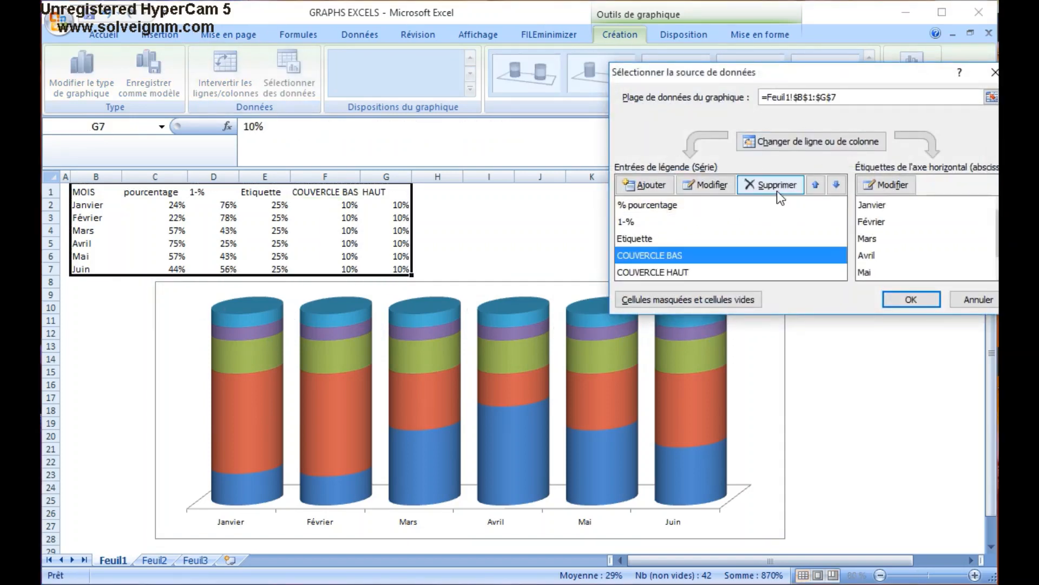
left_click(816, 186)
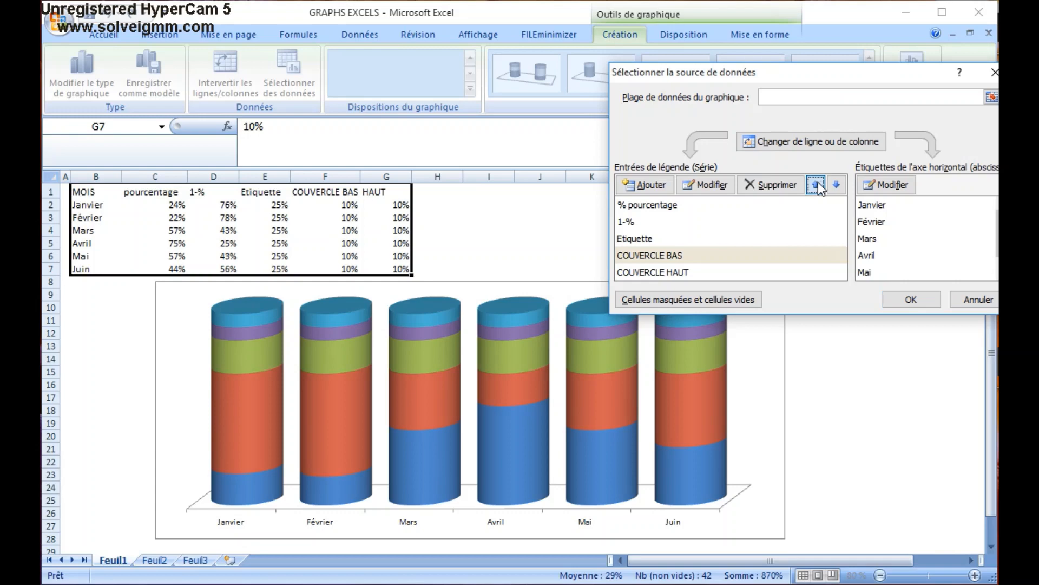
left_click(817, 186)
left_click(817, 186)
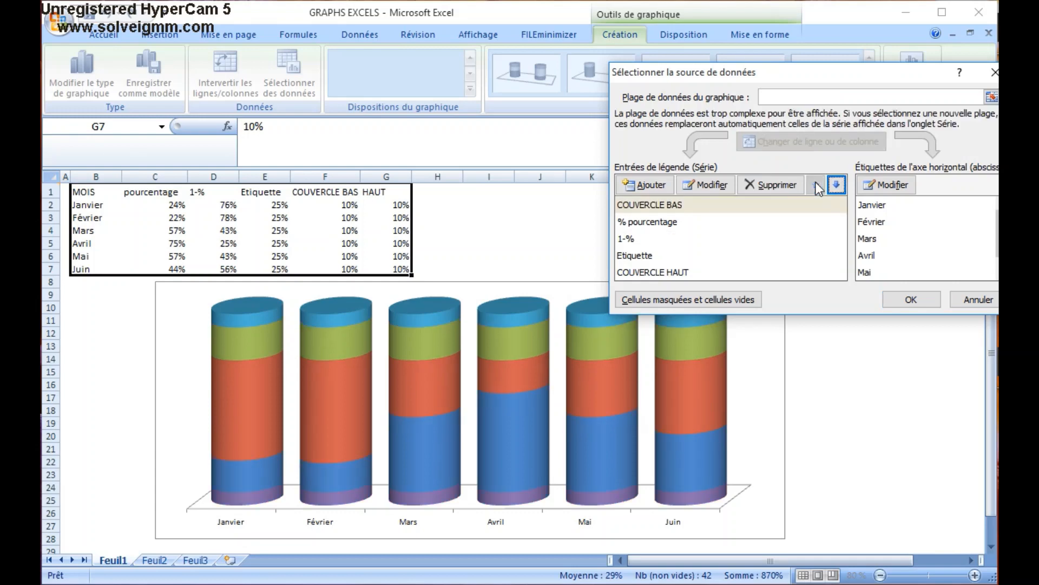
Move the Etiquette series to second place, just after COUVERCLE BAS, and apply the new series order.
left_click(649, 258)
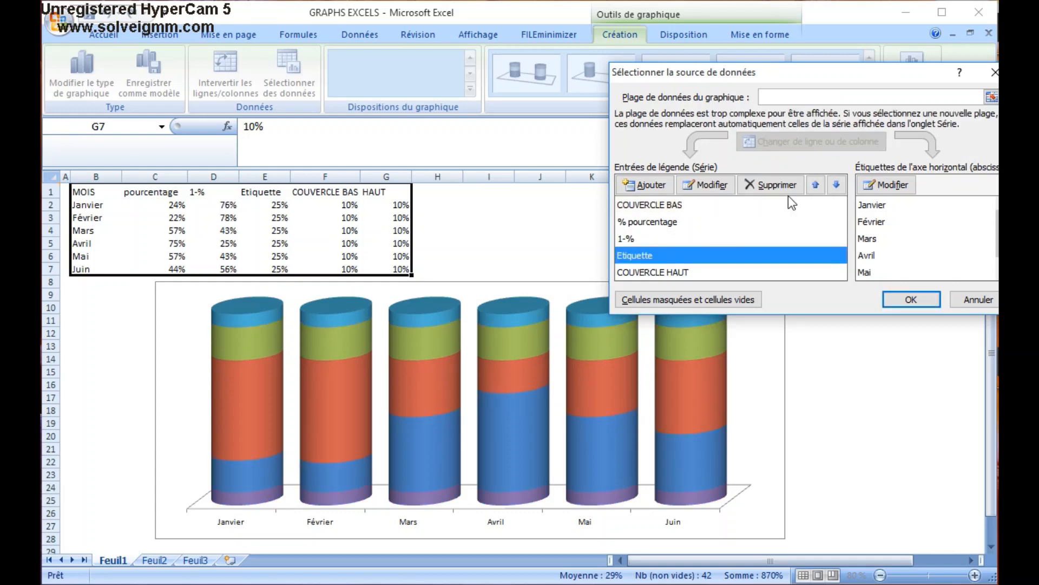
left_click(816, 186)
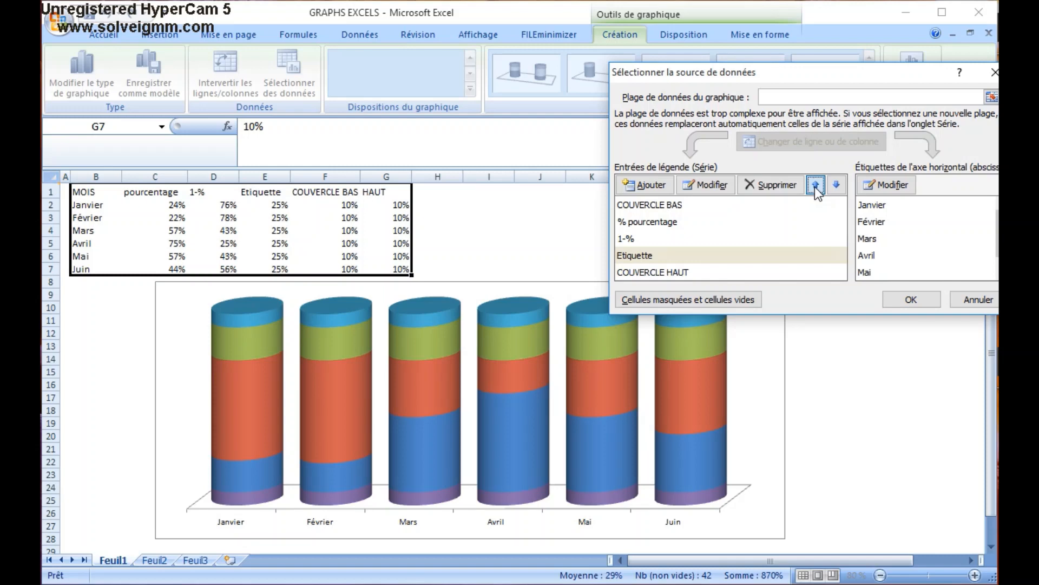
double_click(815, 186)
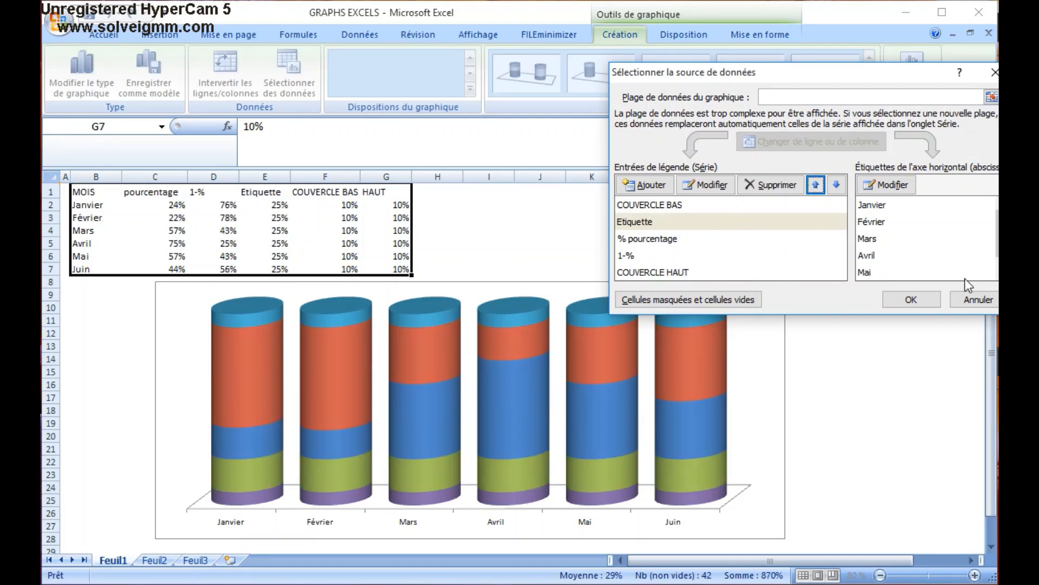
left_click(911, 302)
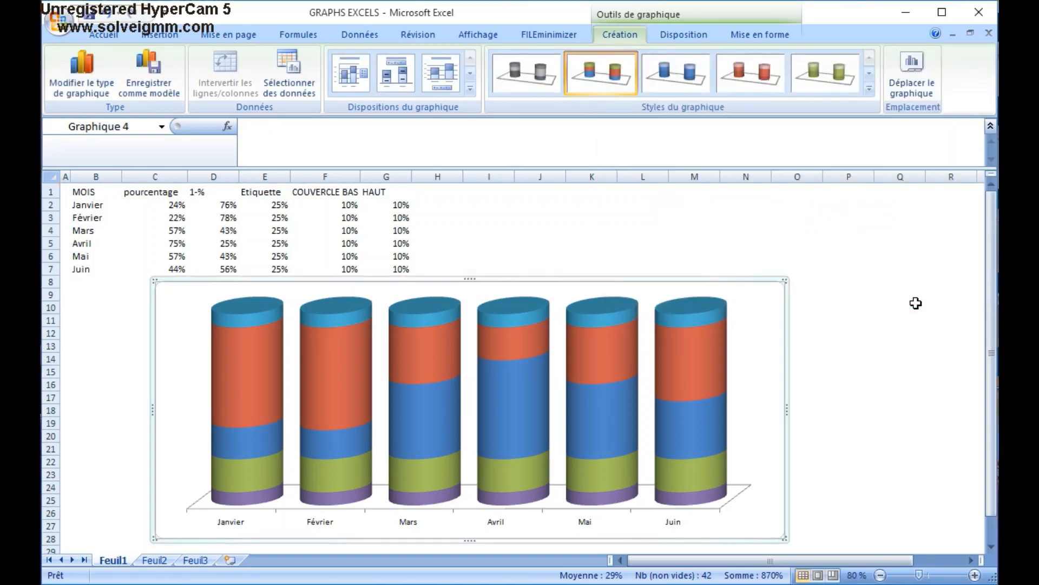
Fill the 1-% series with a custom medium pink at 82% transparency.
left_click(676, 373)
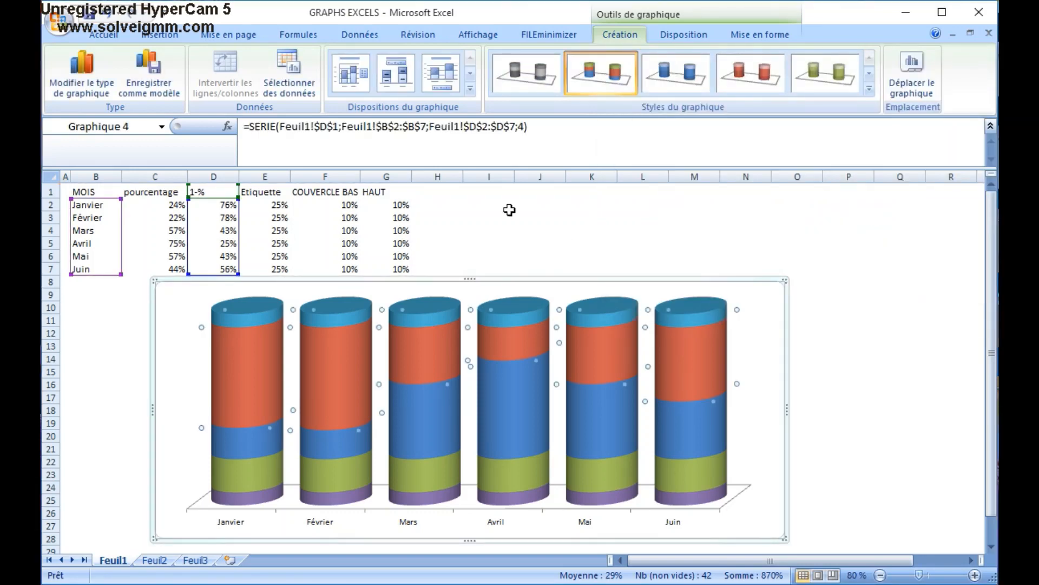
left_click(106, 34)
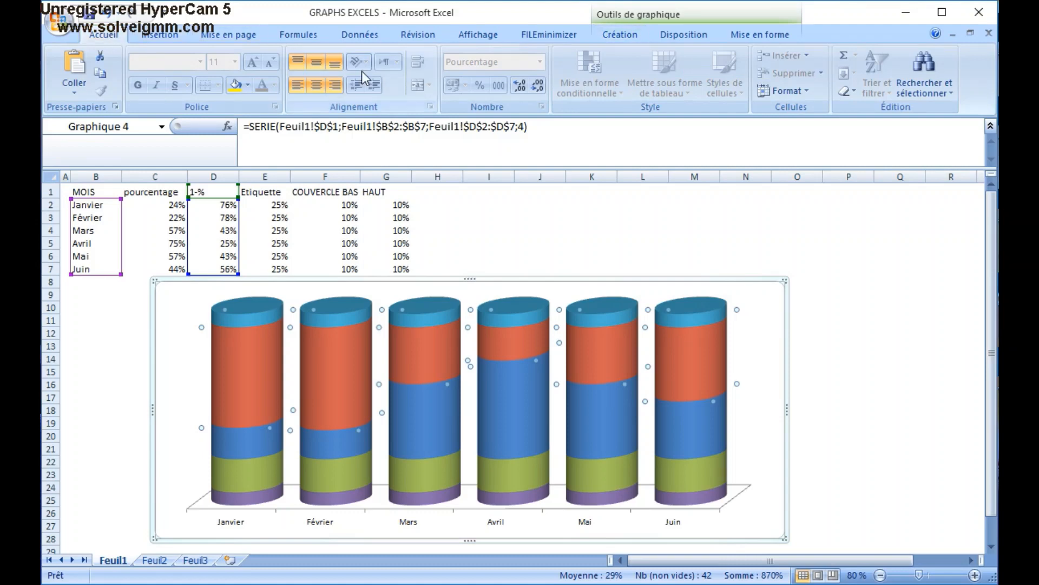
left_click(248, 85)
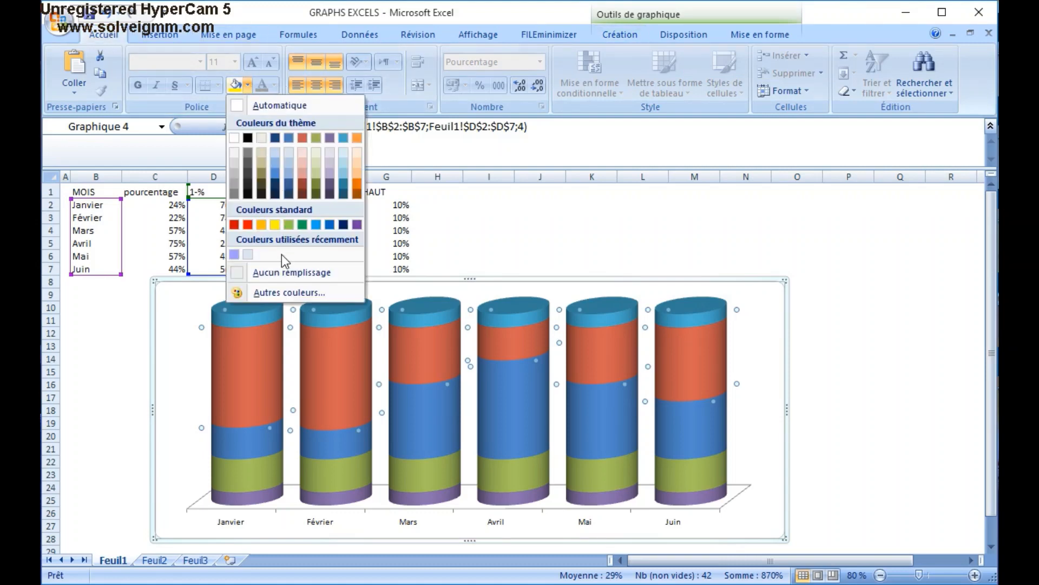
left_click(288, 293)
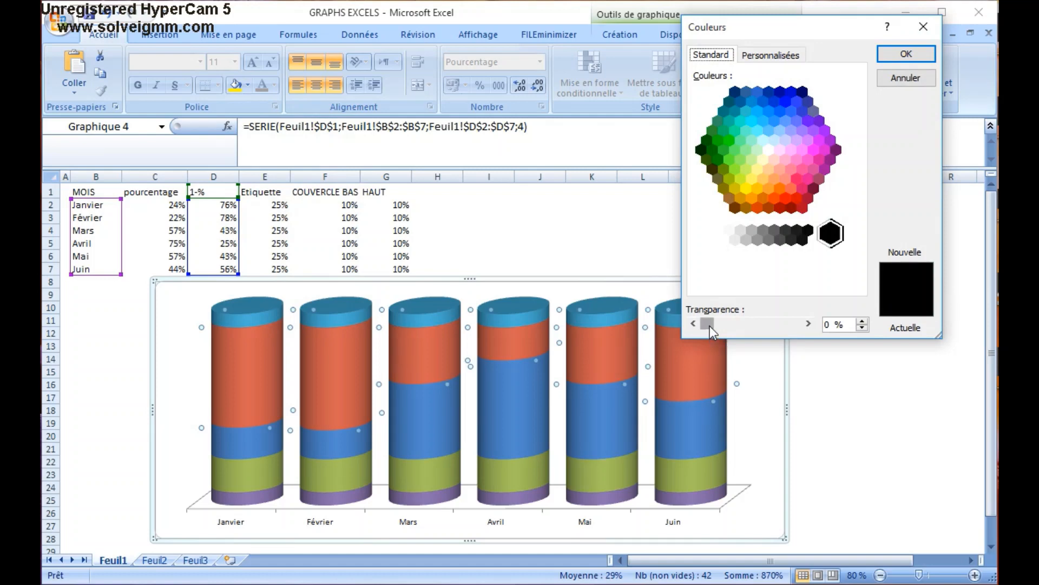
left_click_drag(709, 326, 781, 325)
left_click(786, 159)
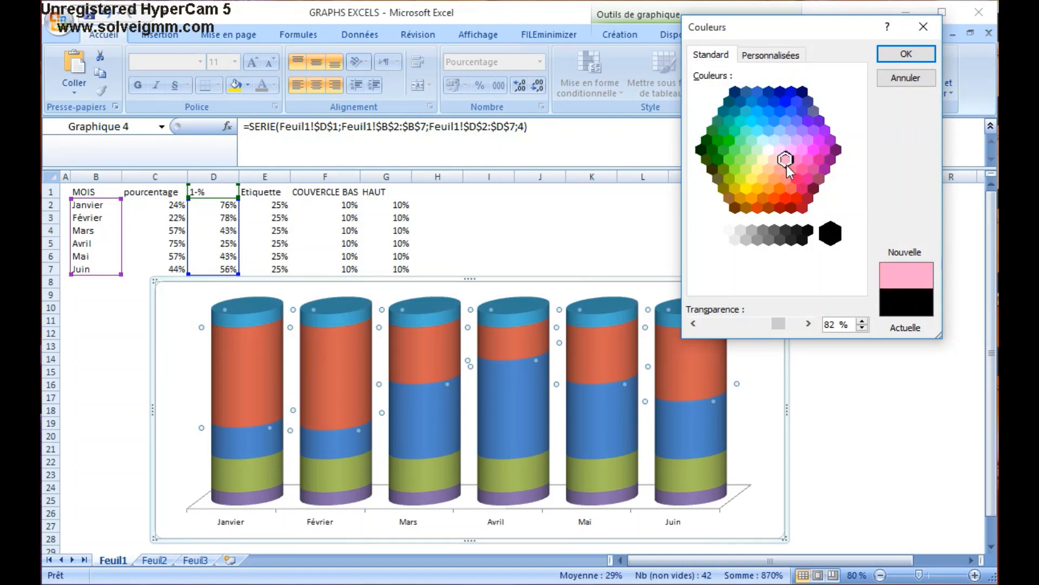
left_click(802, 174)
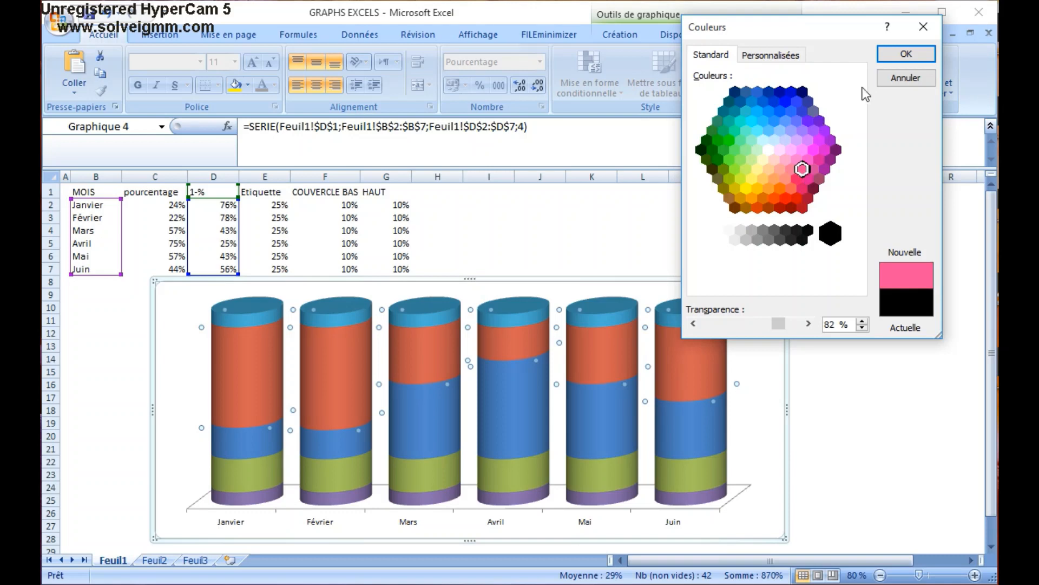
left_click(914, 57)
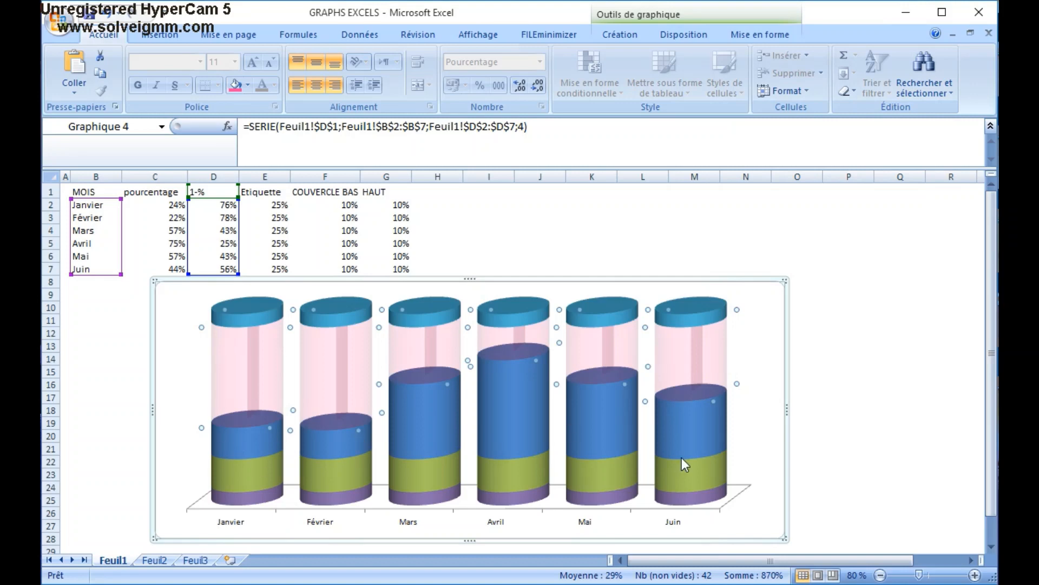
Fill the Etiquette series with theme grey and the COUVERCLE BAS series with the theme light blue that matches the upper lids.
left_click(599, 480)
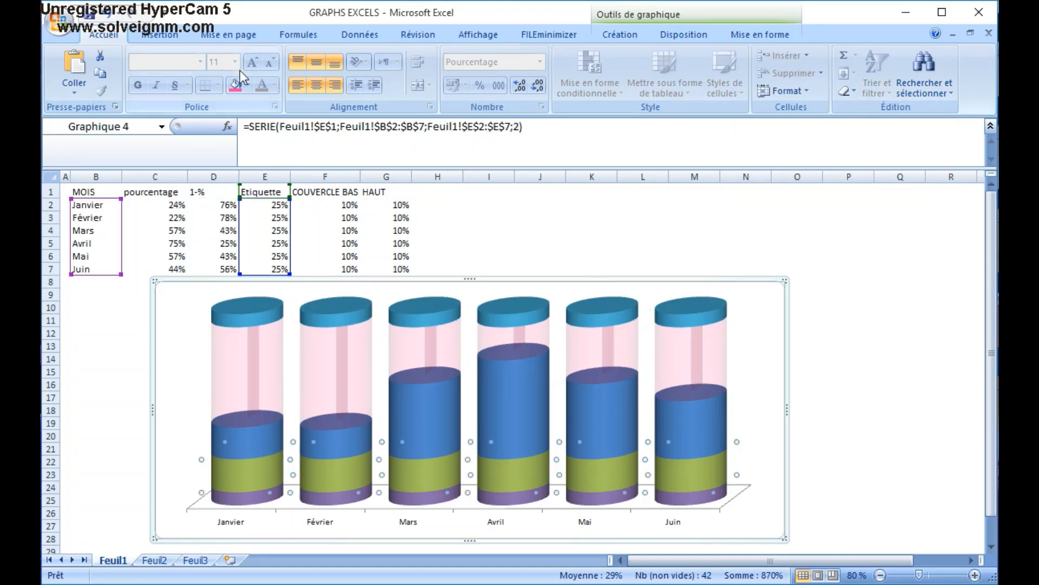
left_click(248, 88)
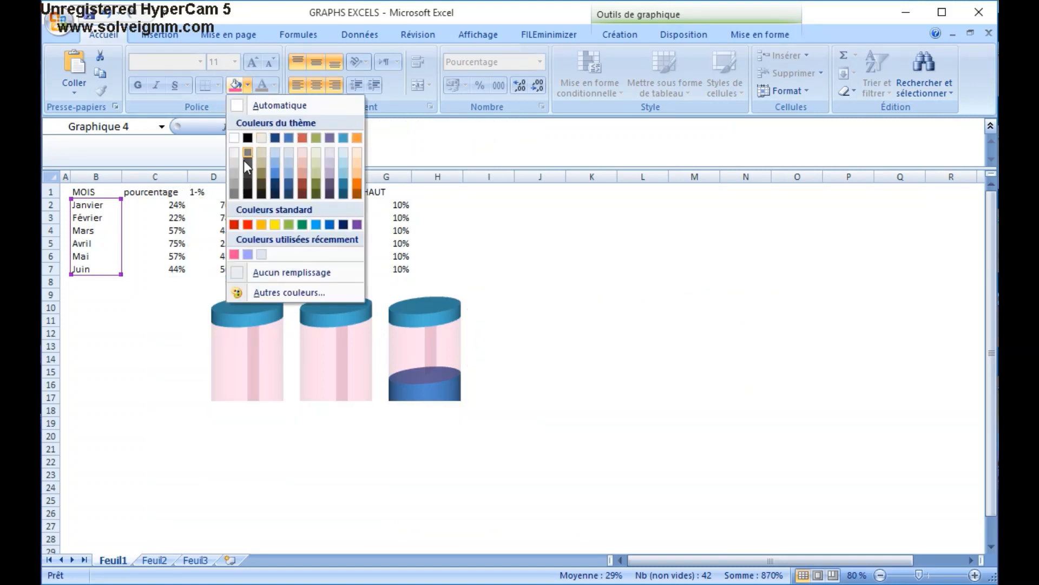
left_click(235, 190)
left_click(433, 498)
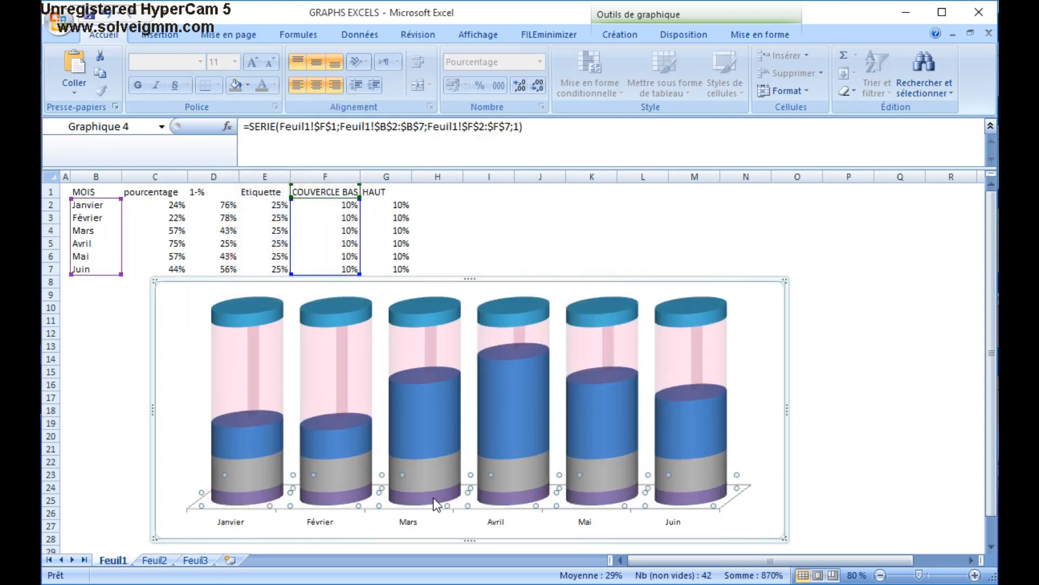
left_click(248, 84)
left_click(343, 136)
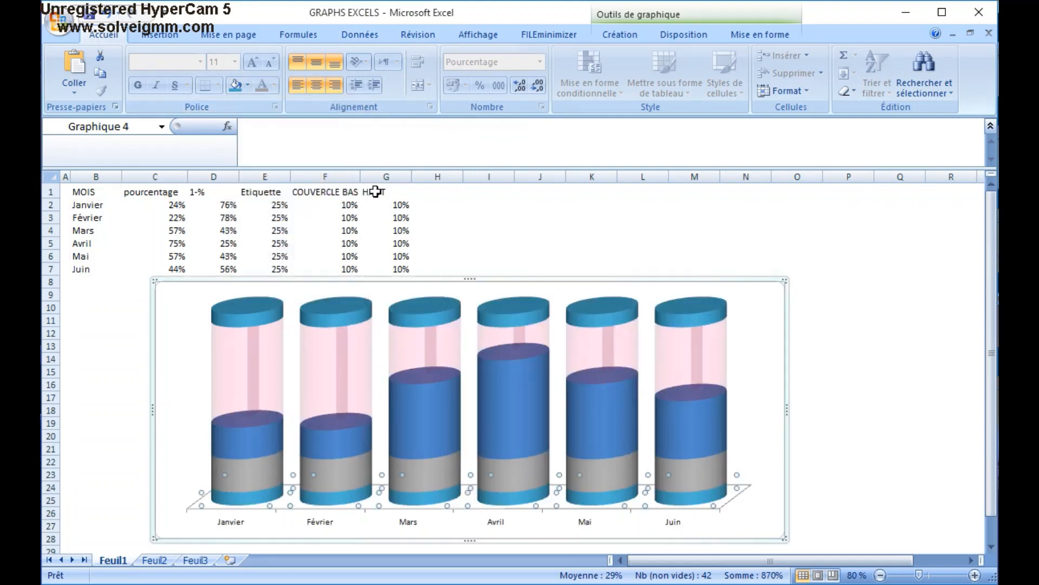
Fill only the Février cylinder of the pourcentage series with theme red.
left_click(318, 442)
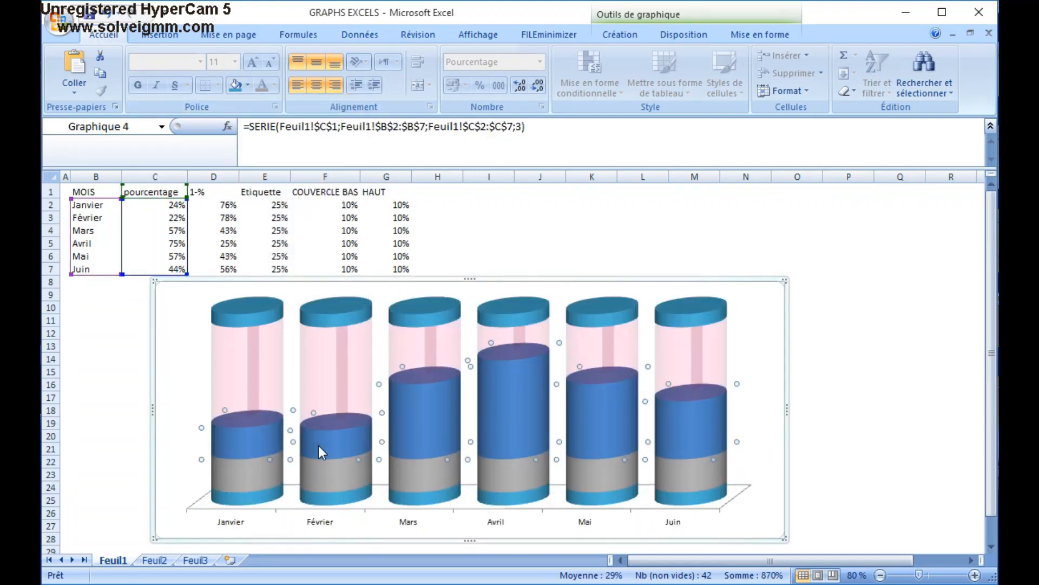
left_click(318, 445)
left_click(247, 84)
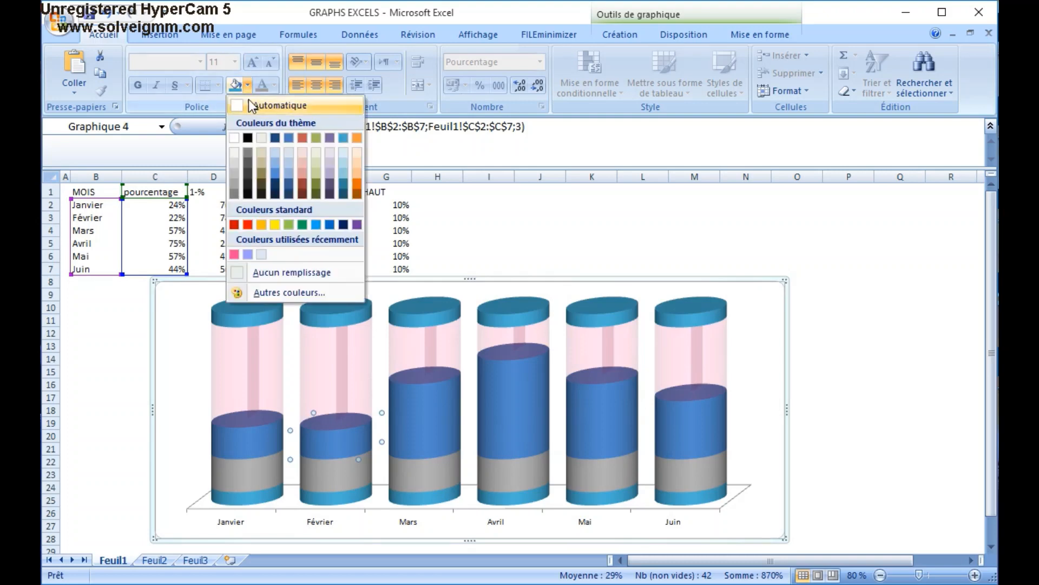
left_click(302, 137)
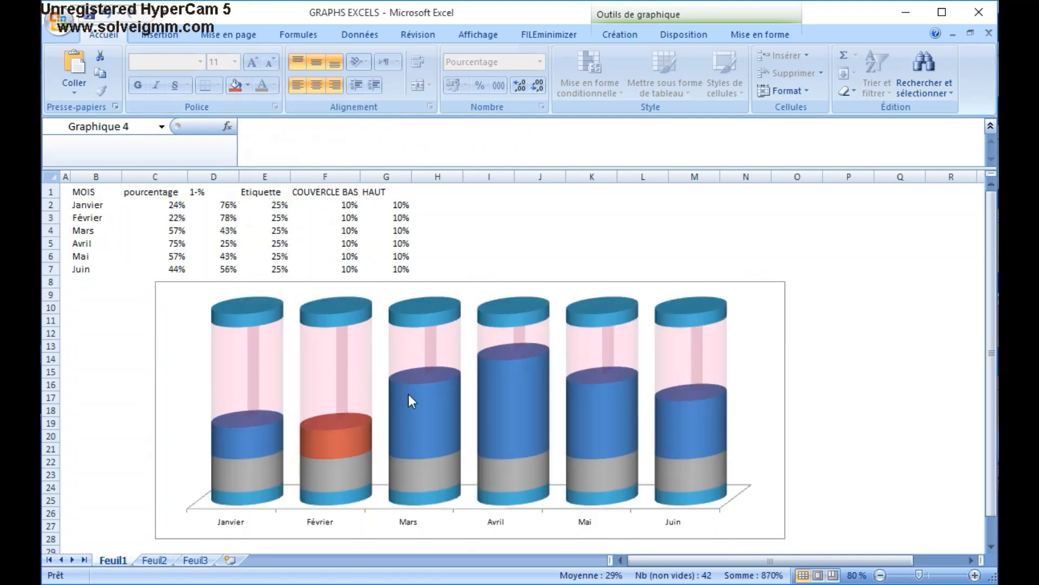
In the pourcentage series, fill the Avril cylinder with theme purple and the Juin cylinder with standard yellow.
left_click(521, 423)
left_click(522, 423)
left_click(247, 85)
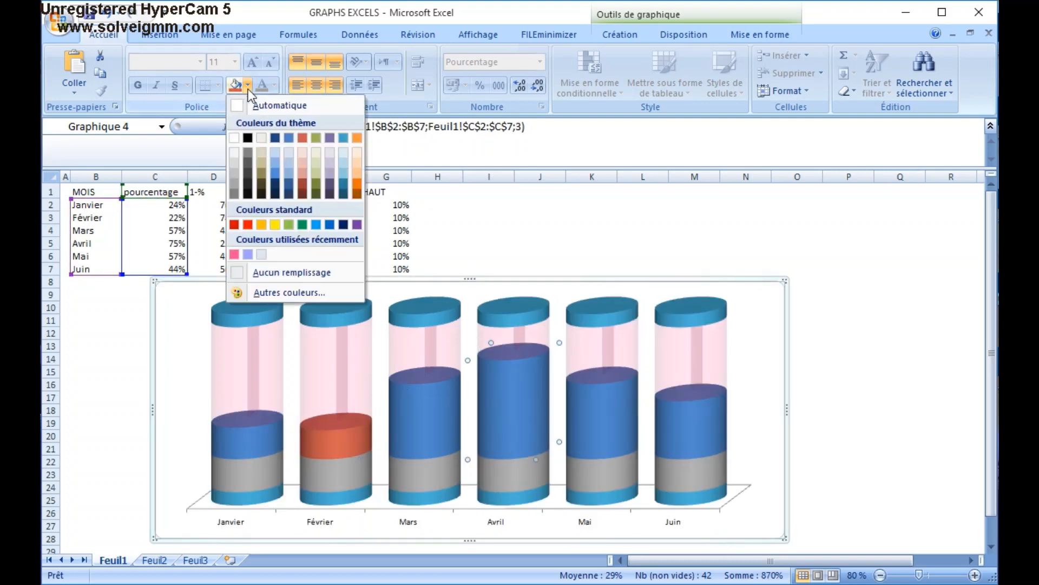
left_click(331, 138)
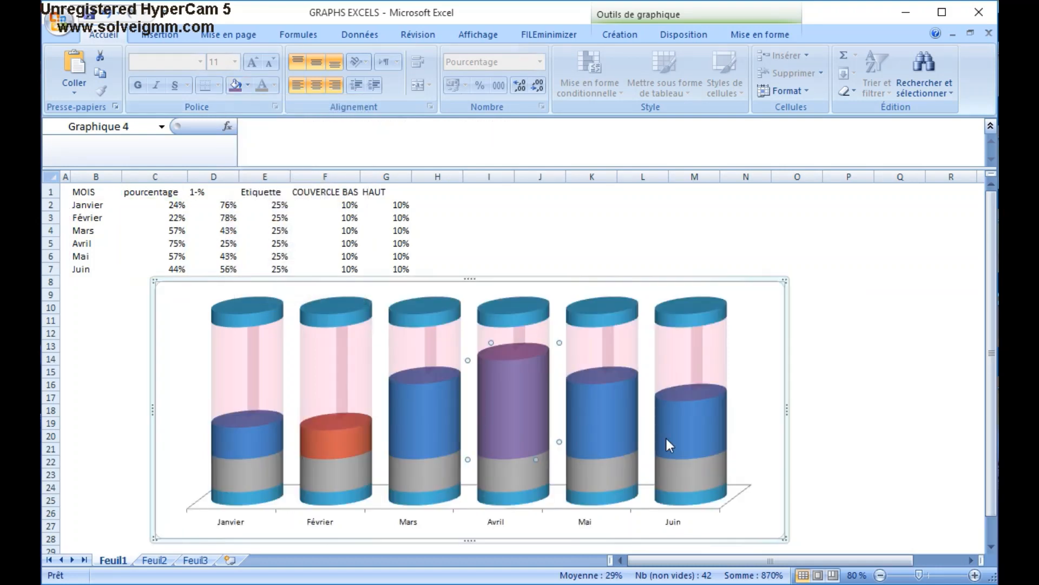
left_click(719, 438)
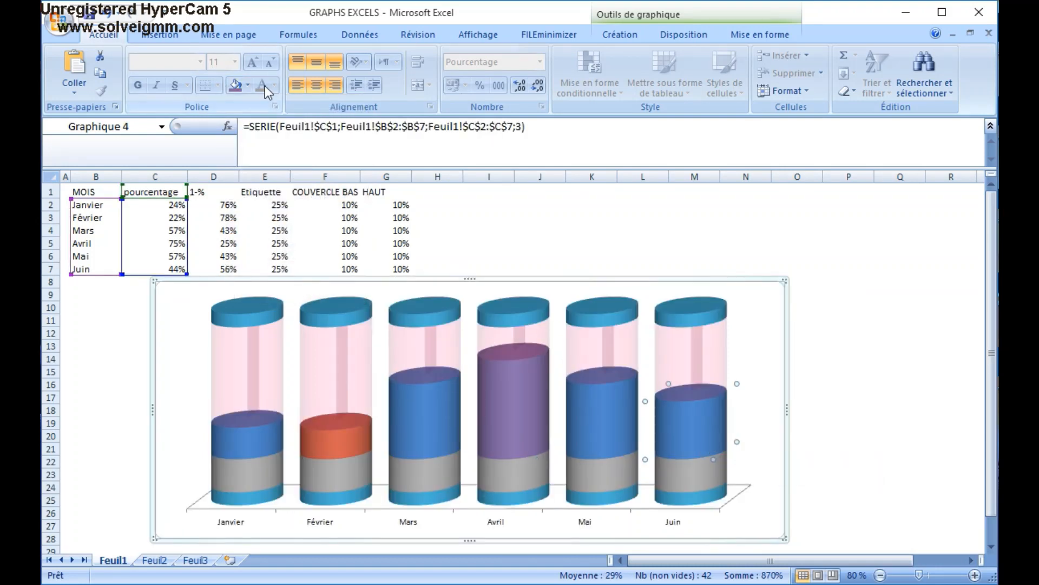
left_click(248, 84)
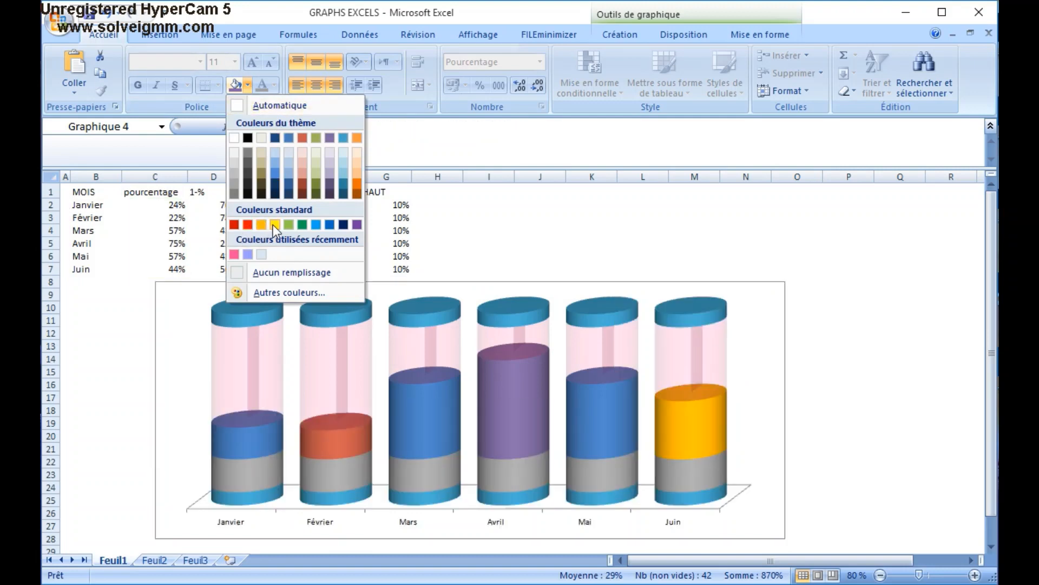
left_click(274, 225)
Add data labels to the grey Etiquette series.
left_click(255, 474)
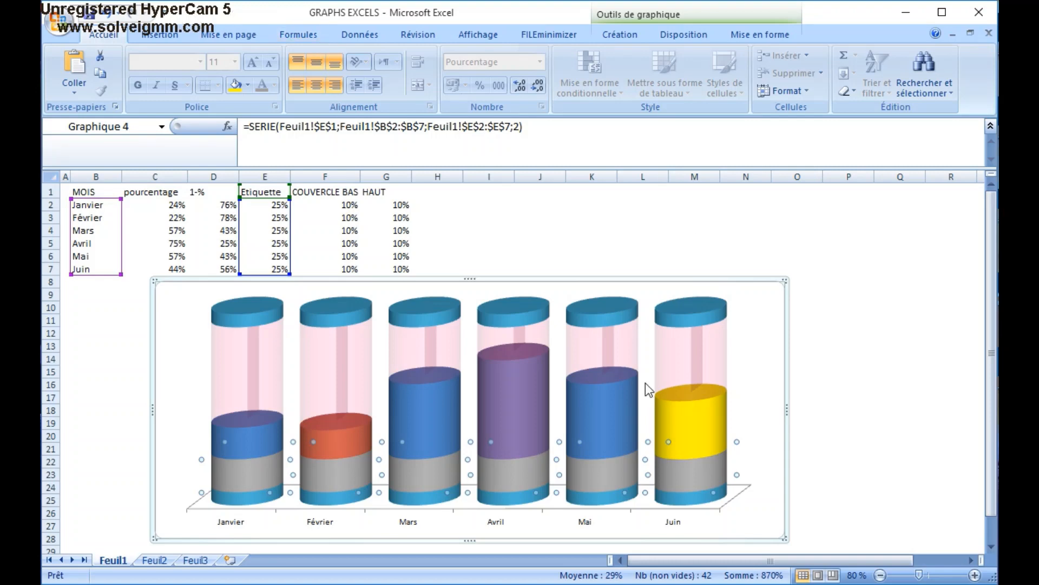
right_click(502, 469)
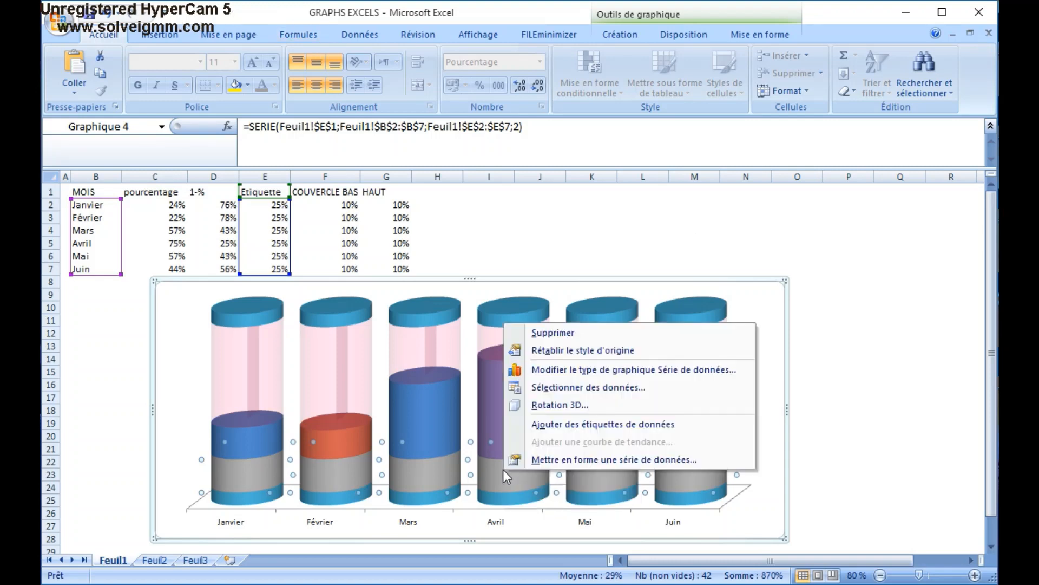
left_click(553, 425)
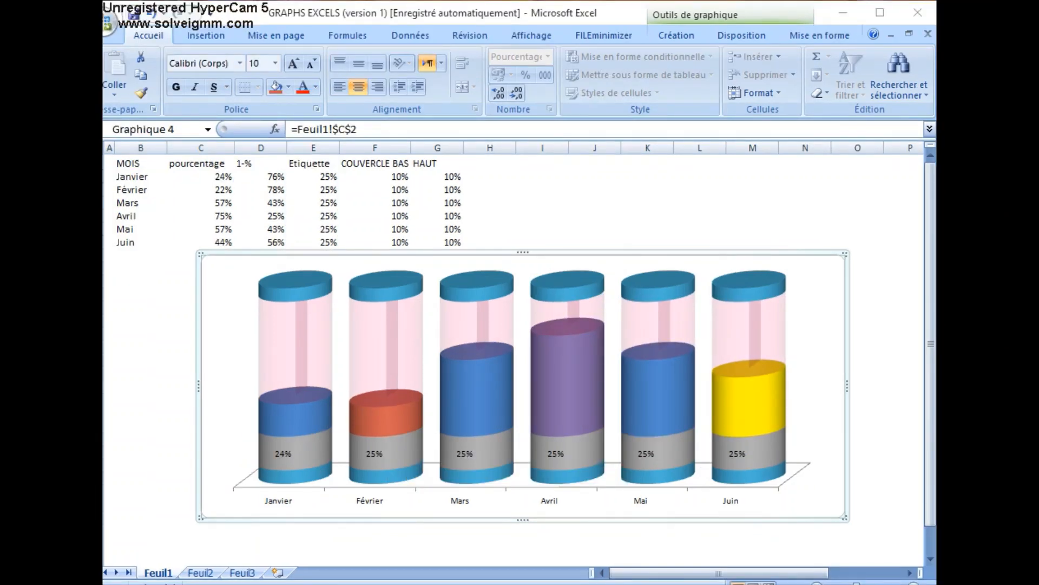
Link the Février data label of the Etiquette series to cell C3 with =Feuil1!$C$3.
left_click(376, 455)
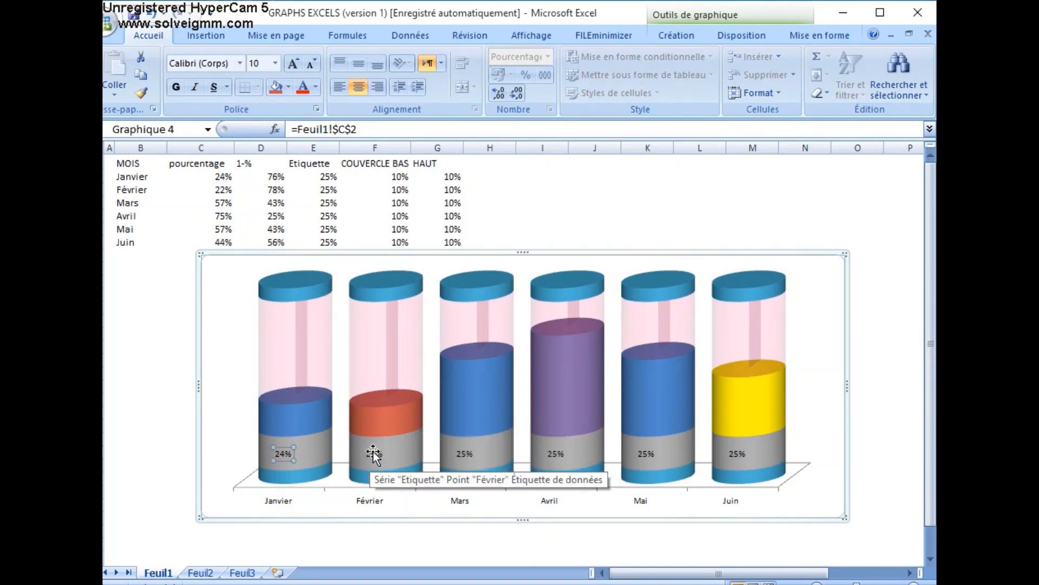
left_click(375, 455)
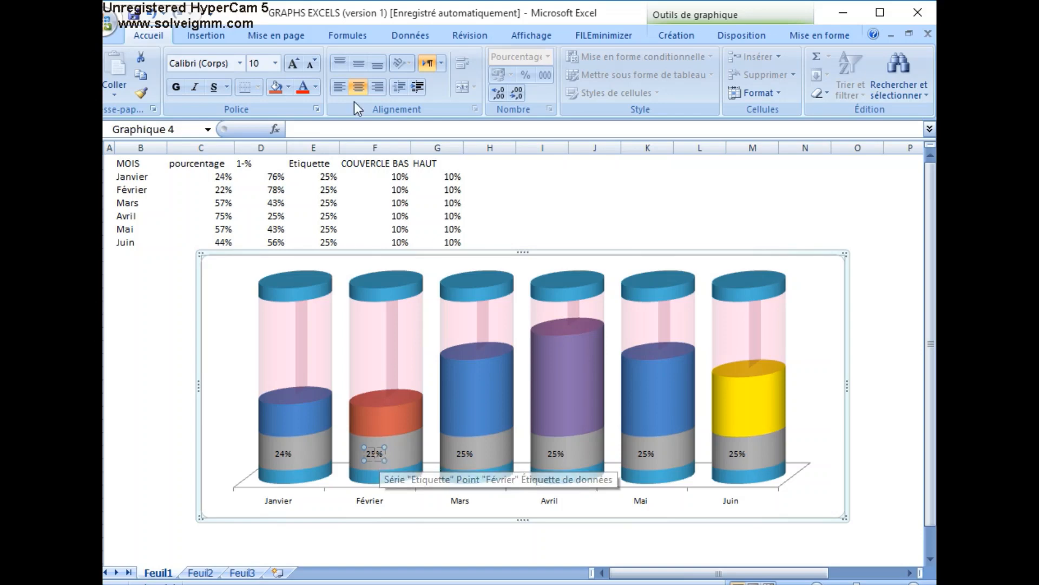
left_click(346, 132)
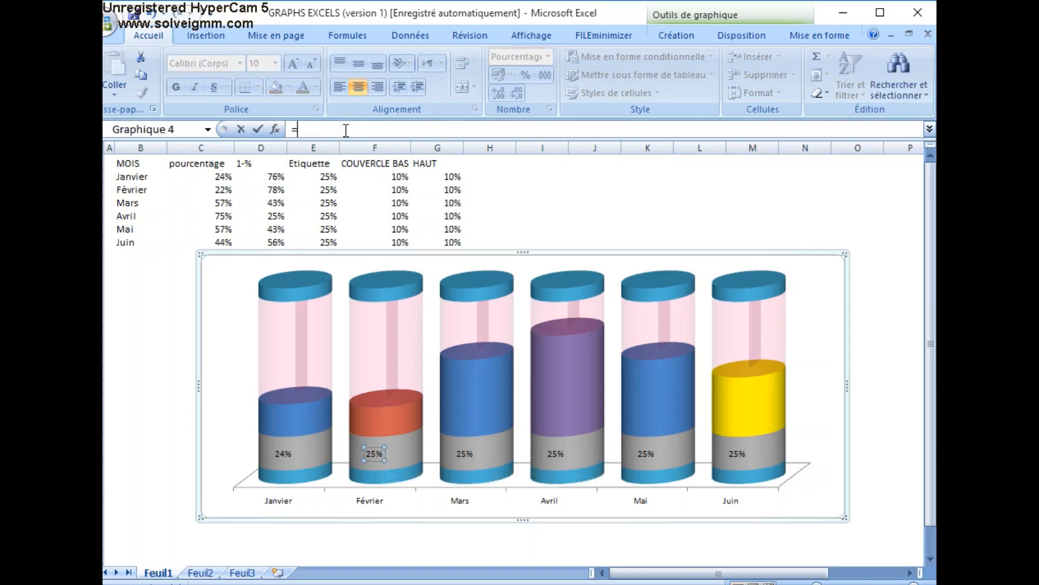
type("=")
left_click(213, 190)
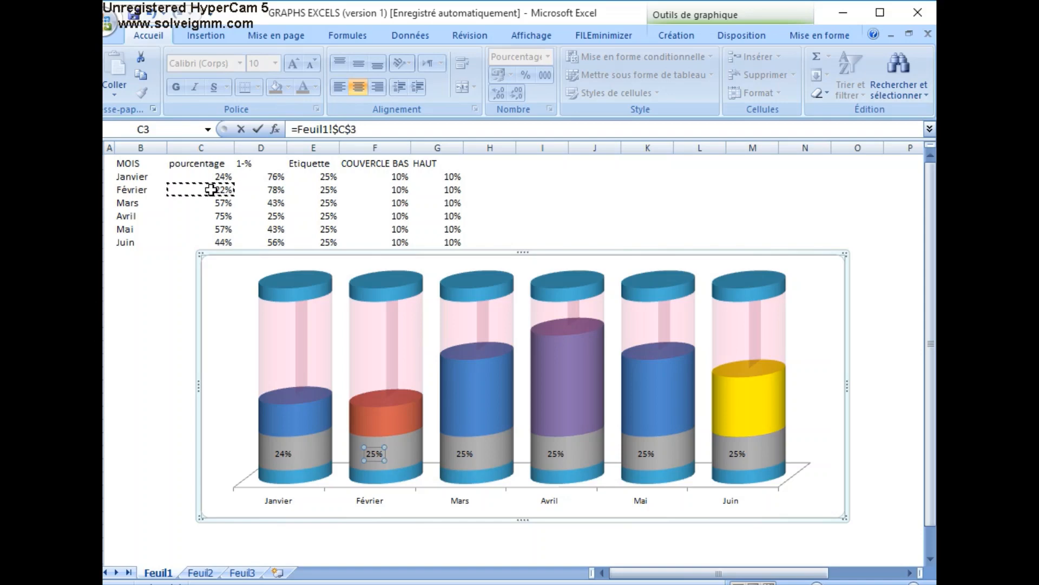
key("Return")
Link the Mars data label to its percentage with =Feuil1!$C$4.
left_click(464, 454)
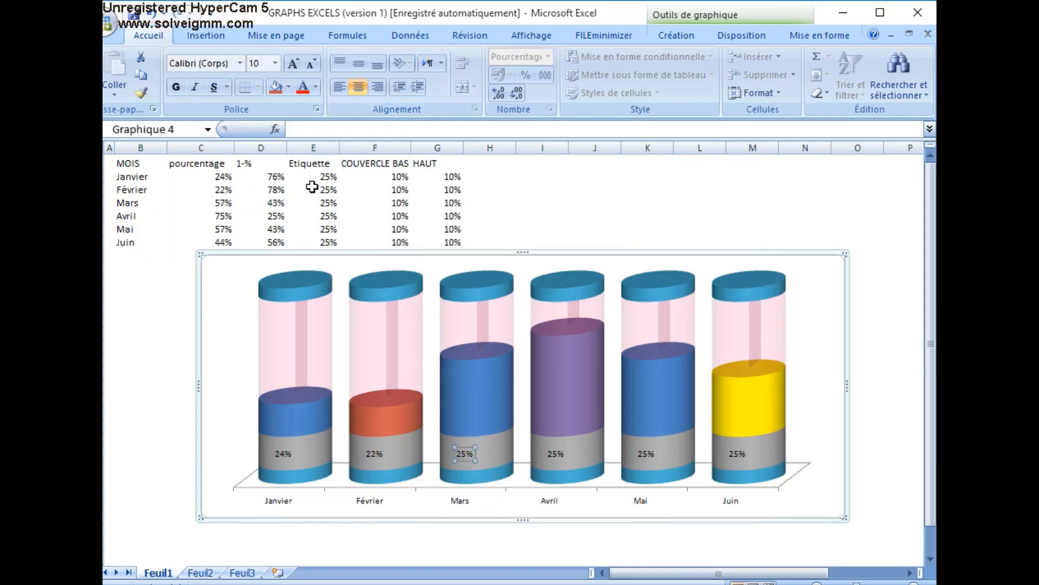
left_click(333, 129)
type("=")
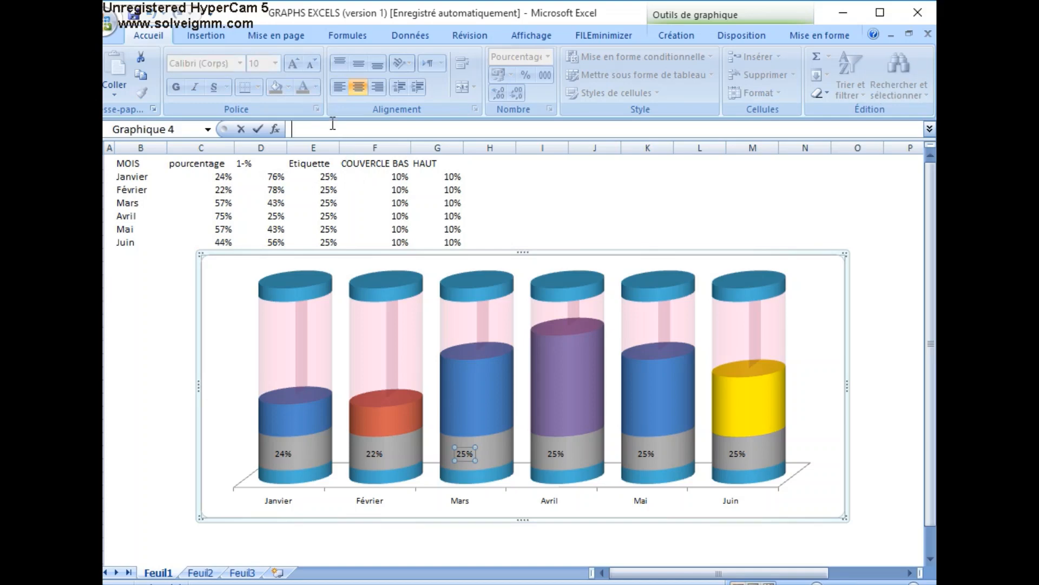
left_click(212, 203)
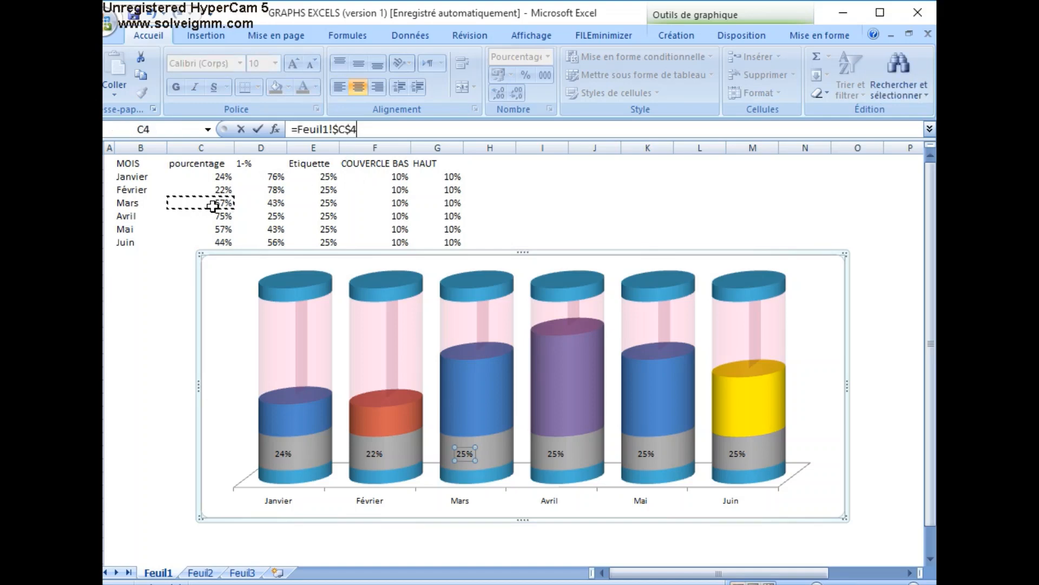
key("Return")
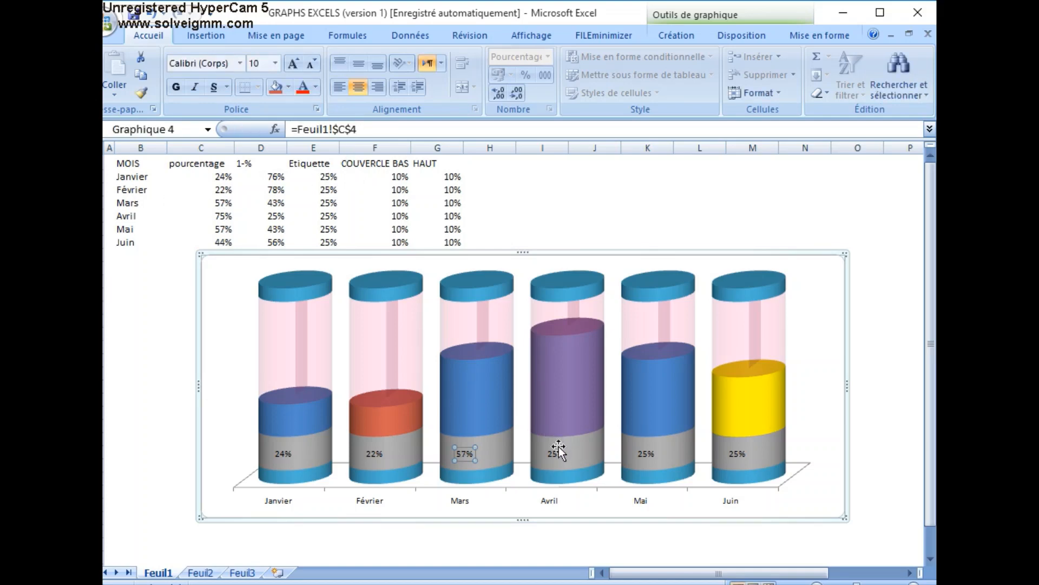
Link the Avril data label to its percentage with =Feuil1!$C$5.
left_click(559, 448)
left_click(332, 130)
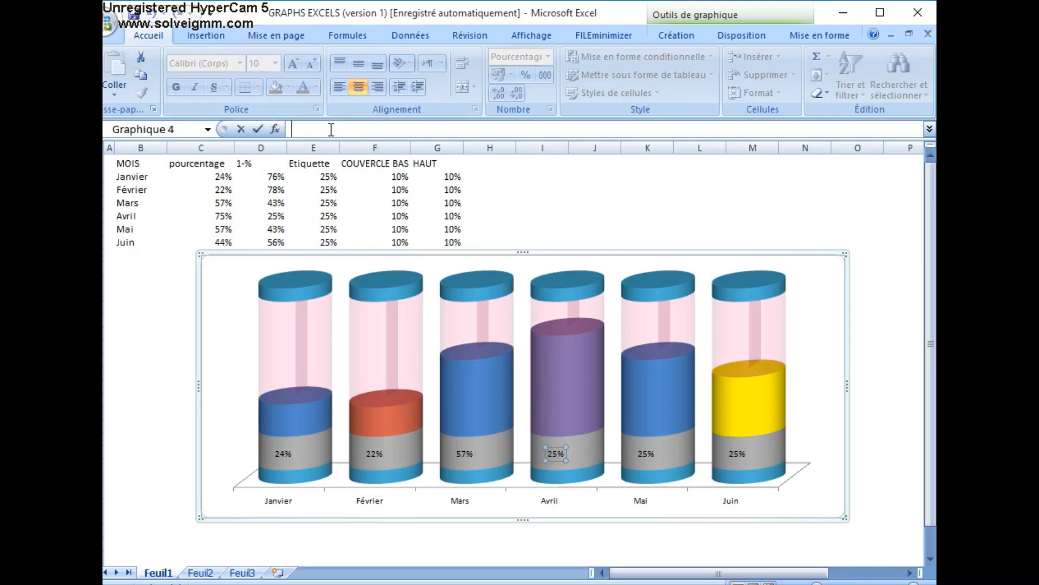
type("=")
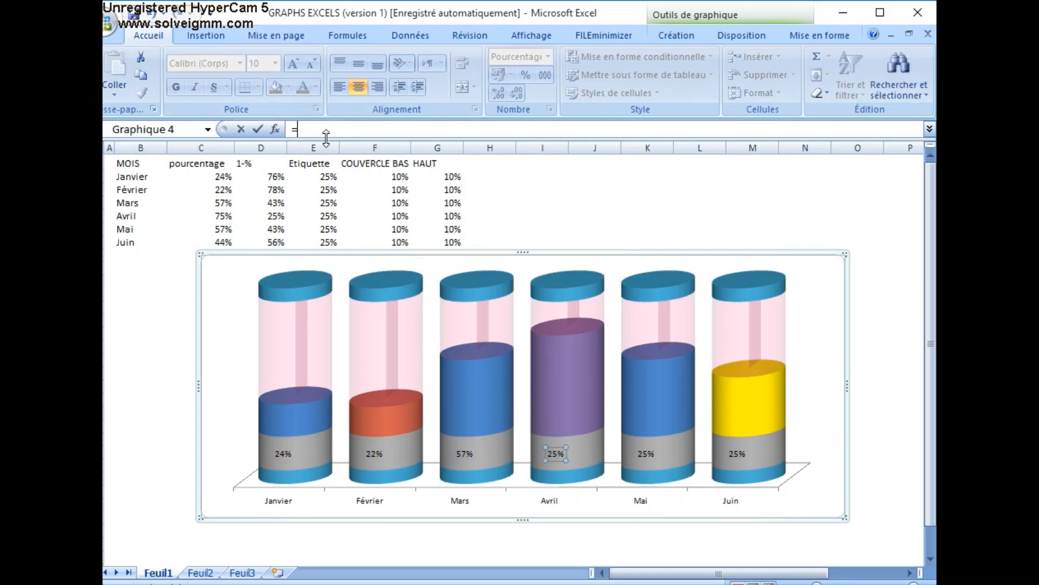
left_click(209, 216)
key("Return")
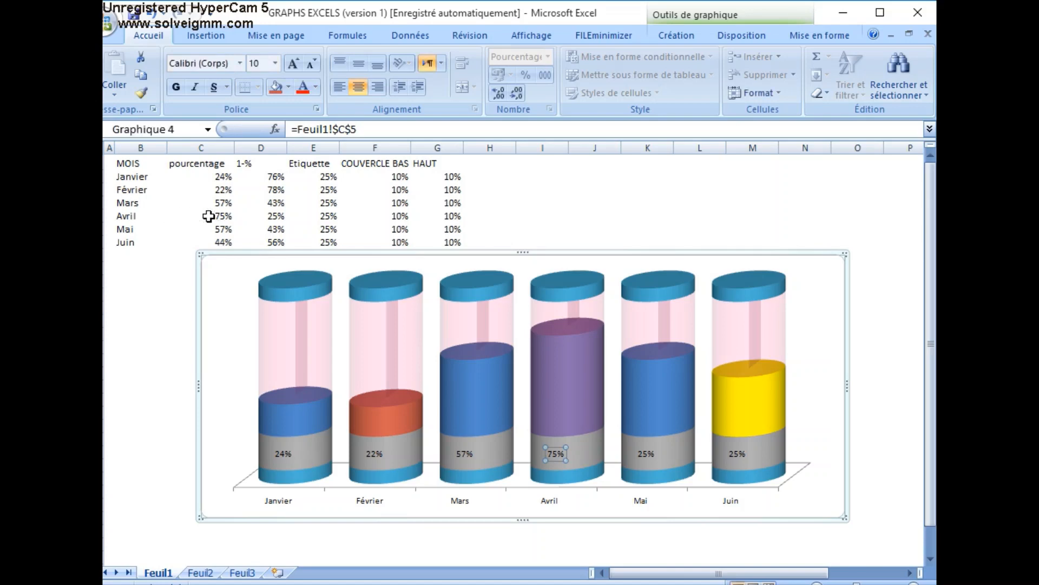
Link the Mai data label to its percentage with =Feuil1!$C$6.
left_click(647, 454)
left_click(391, 123)
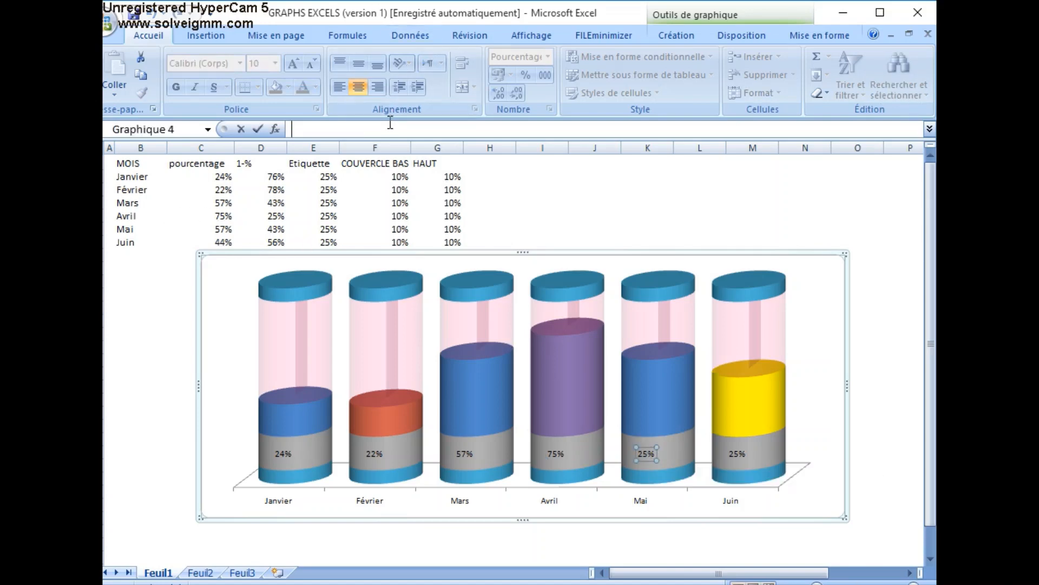
type("=")
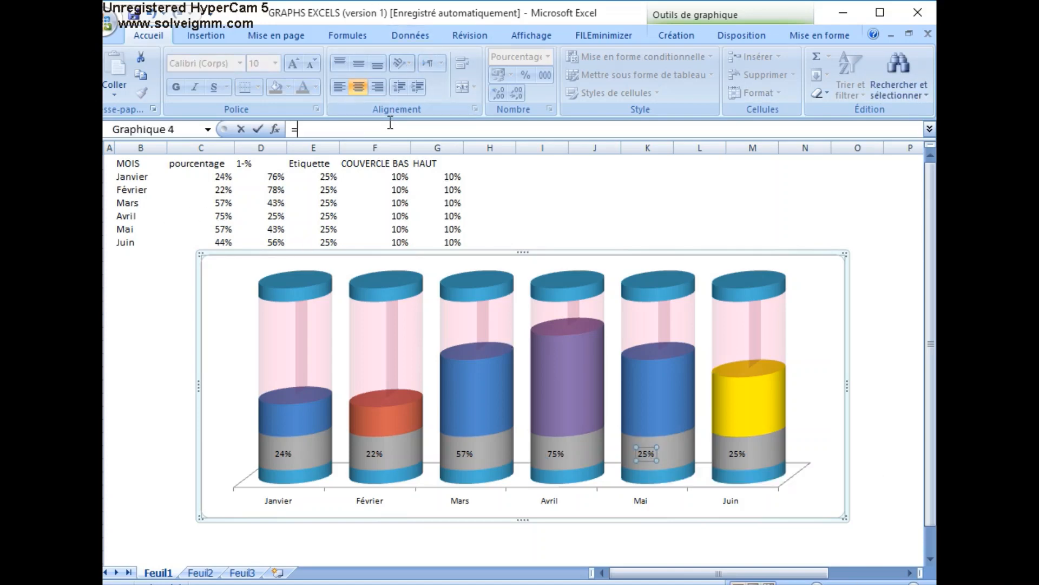
left_click(225, 227)
key("Return")
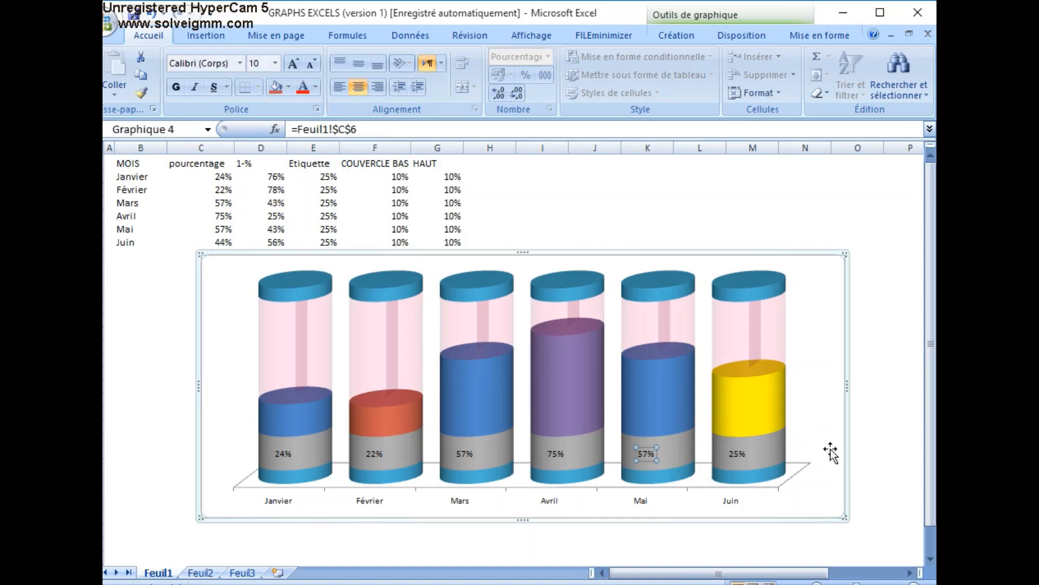
Link the Juin data label to its percentage with =Feuil1!$C$7.
left_click(734, 454)
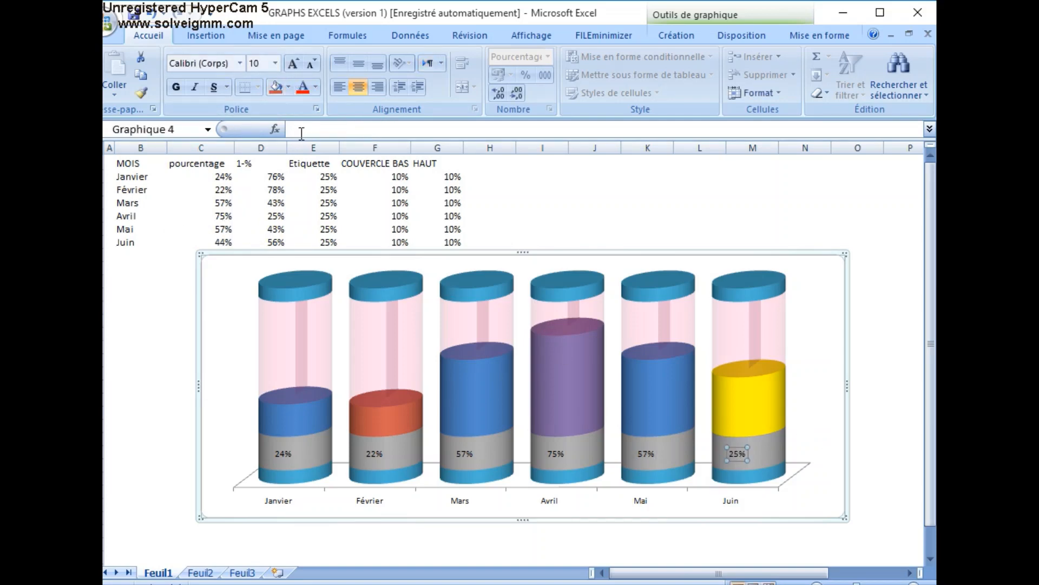
left_click(302, 131)
type("=")
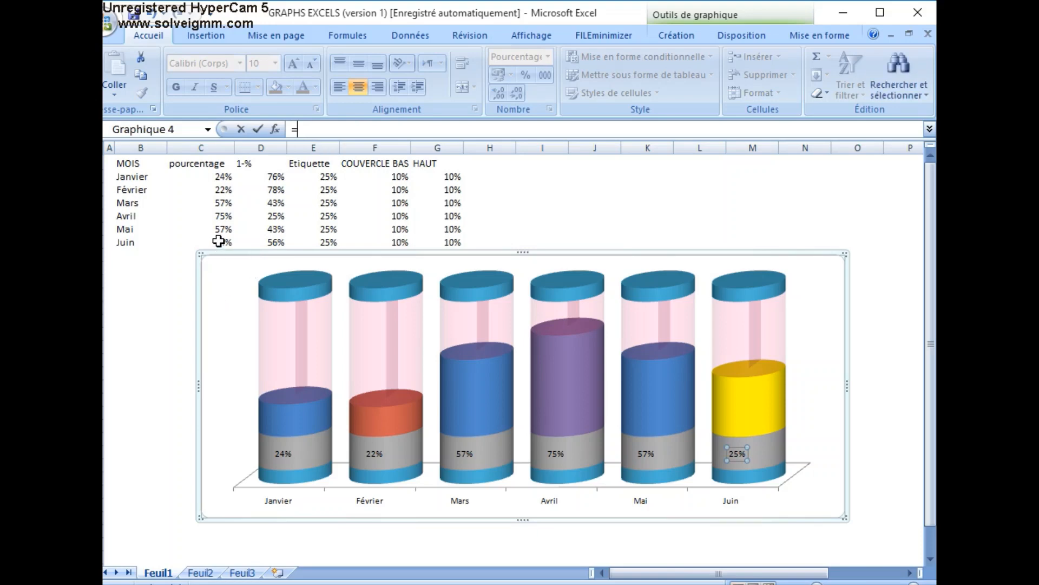
left_click(218, 241)
key("Return")
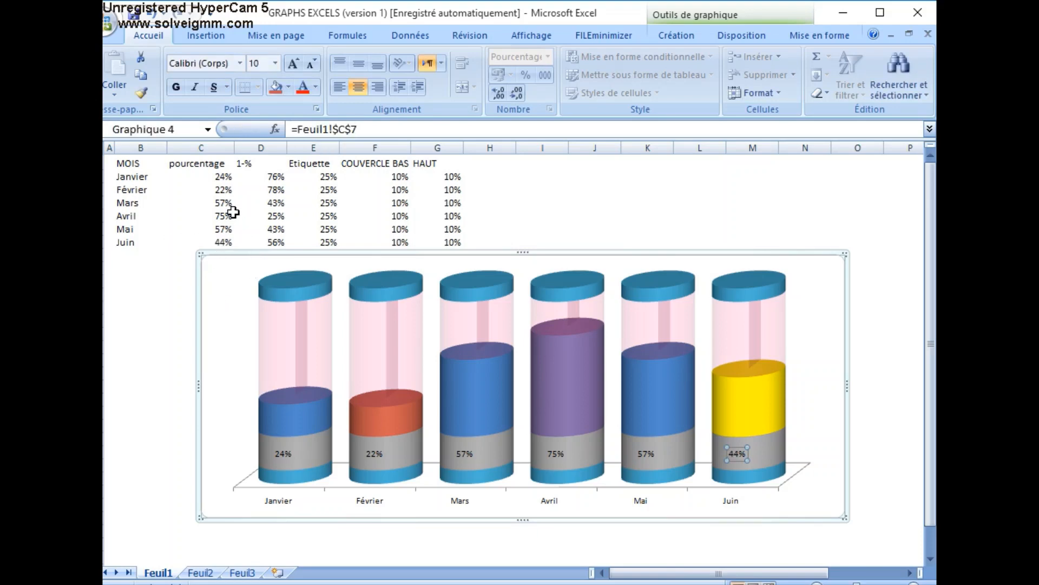
Set the Avril percentage in cell C5 to 25%.
left_click(237, 215)
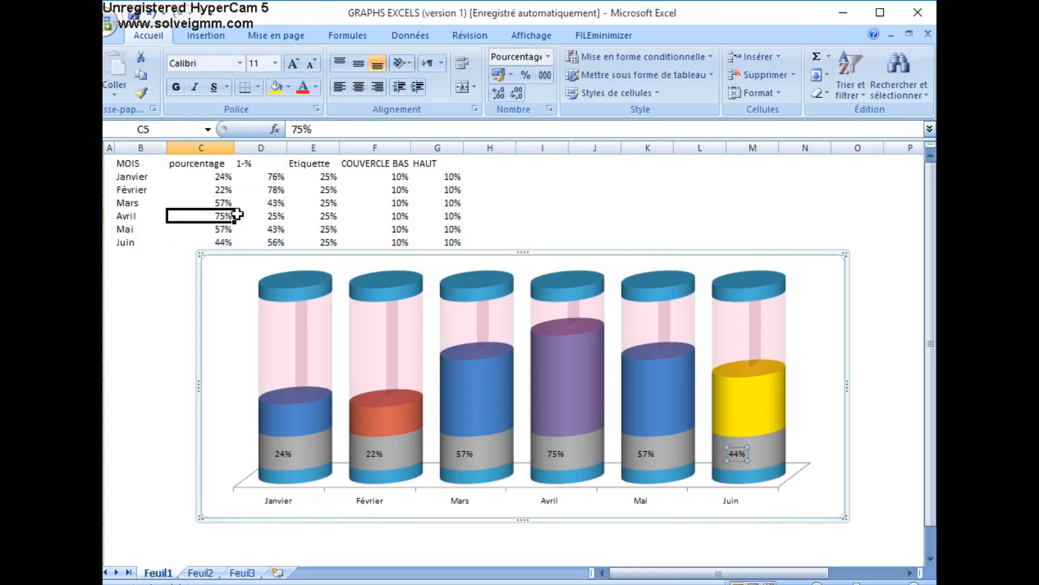
left_click(300, 129)
key("BackSpace")
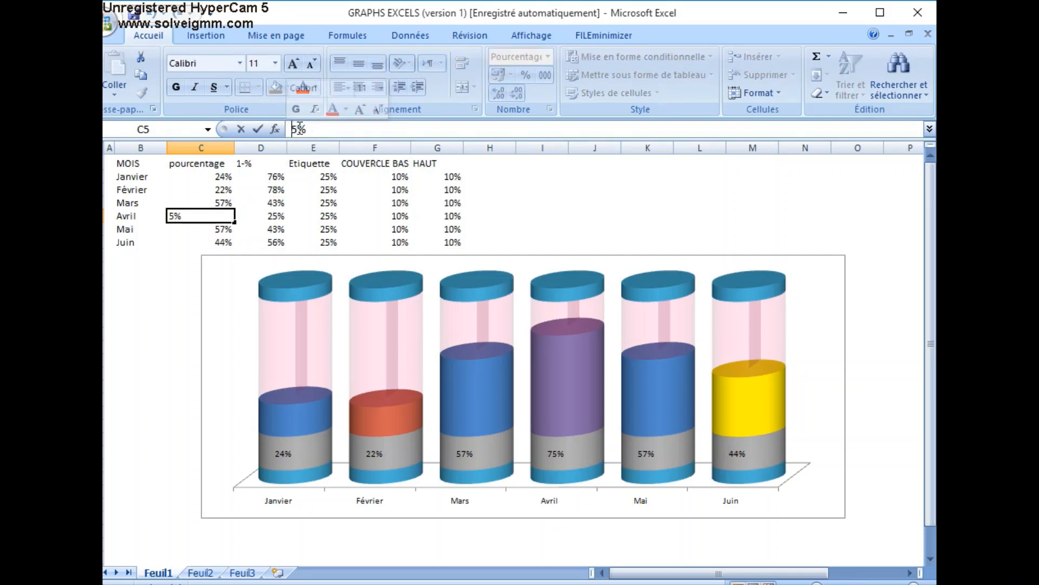
type("2")
key("Return")
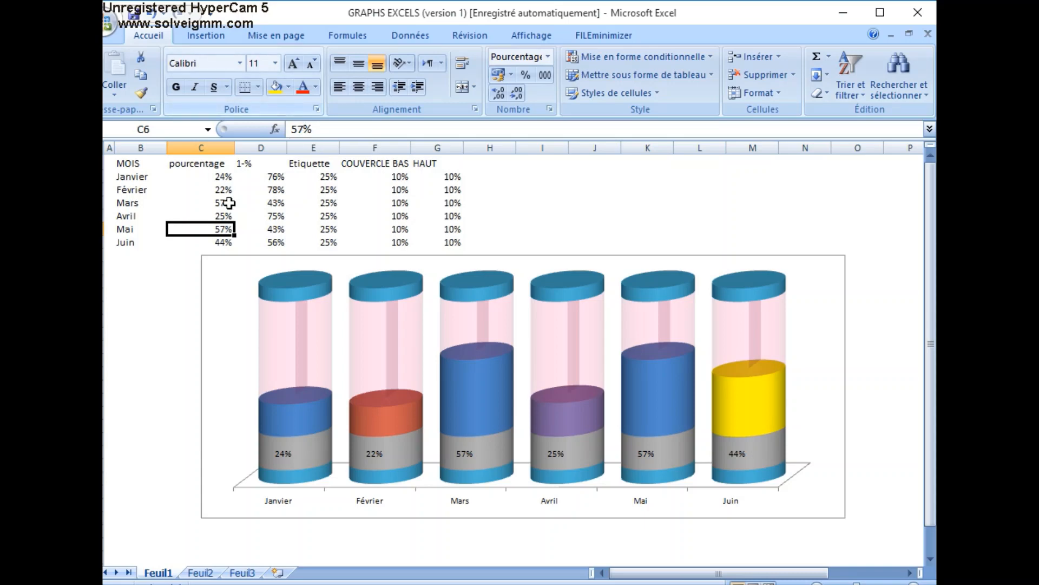
Set the Mars percentage in cell C4 to 99%.
left_click(199, 204)
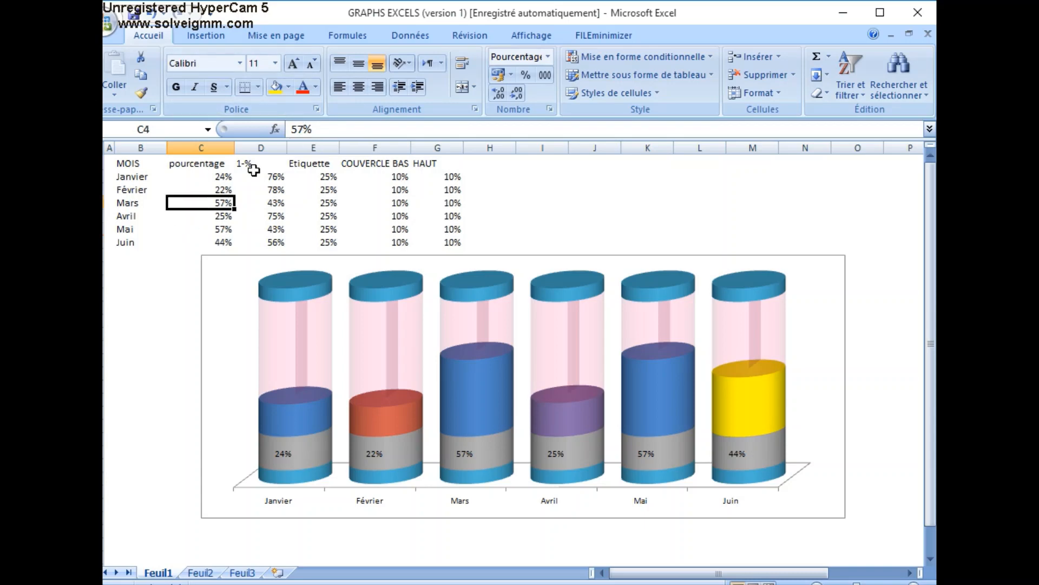
left_click(303, 128)
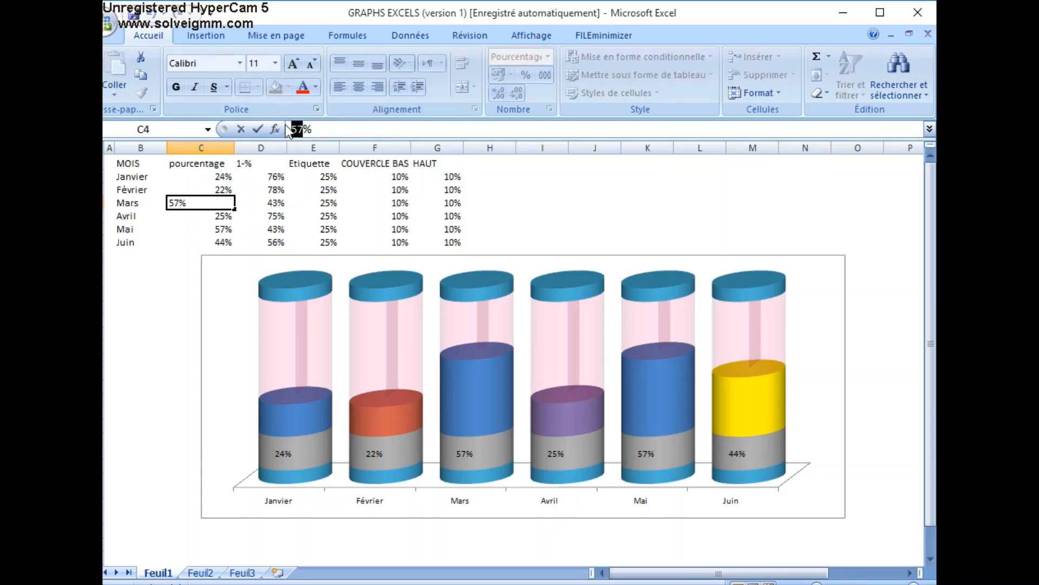
key("BackSpace")
key("BackSpace")
type("99")
key("Return")
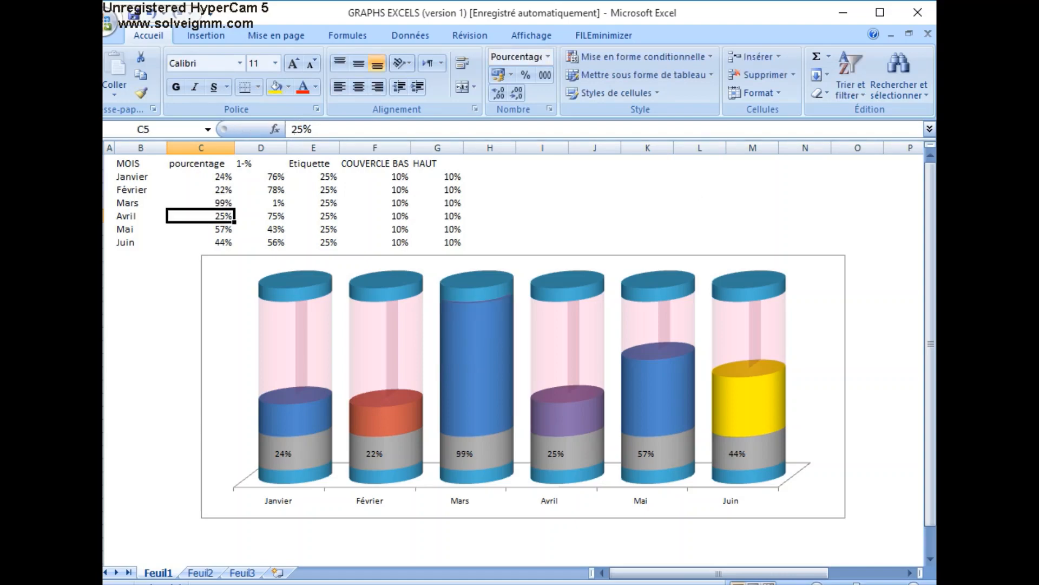